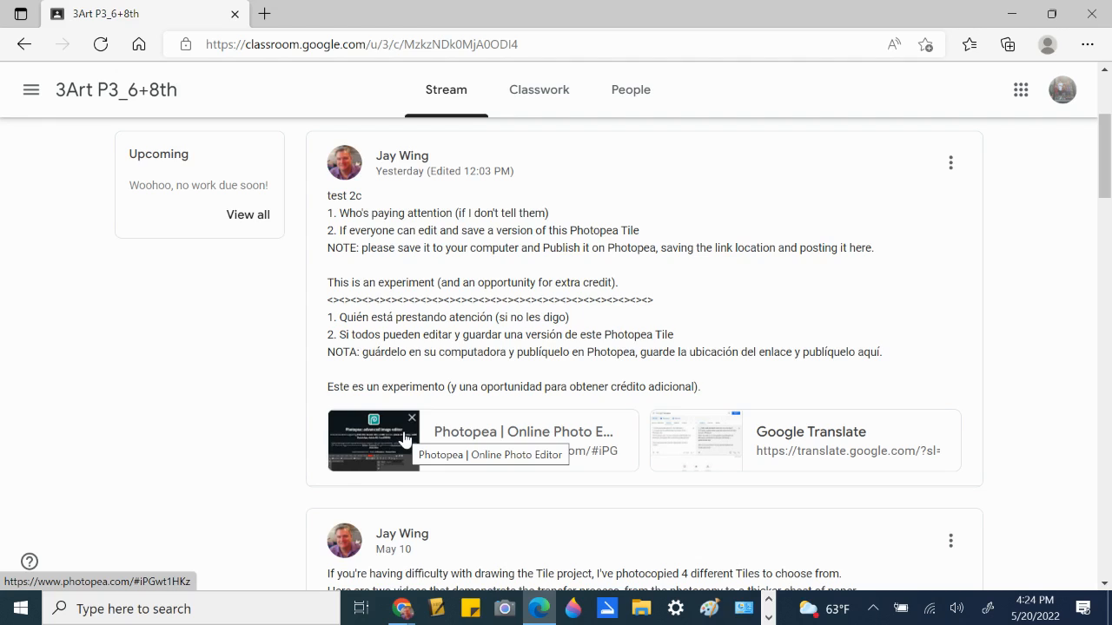
- Open the 'Photopea | Online Photo Editor' link card from the class post in a new tab
left_click(404, 440)
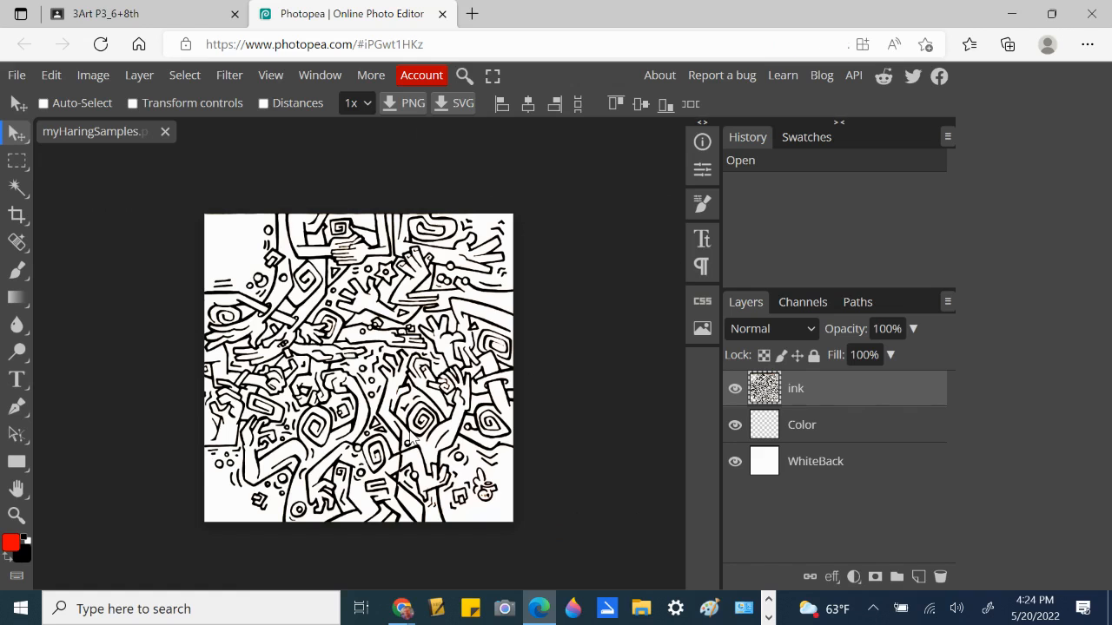
- Collapse the right-side panels to icons and close the side advertisement
left_click(838, 121)
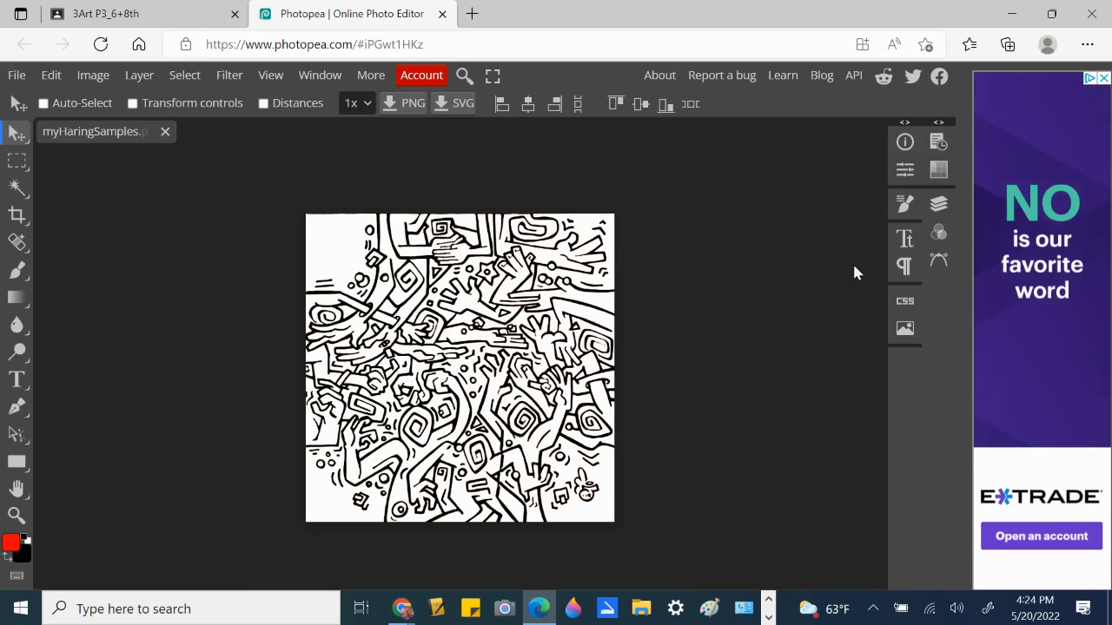
left_click(1103, 78)
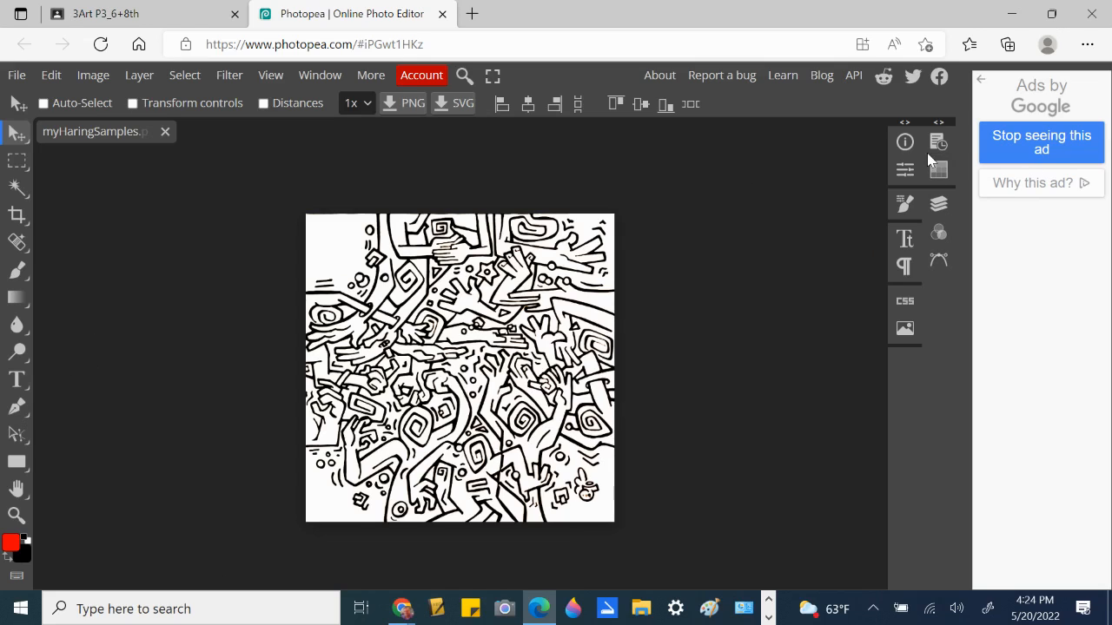
- Show the layers list and check the ink and Color layers by toggling their visibility
left_click(938, 204)
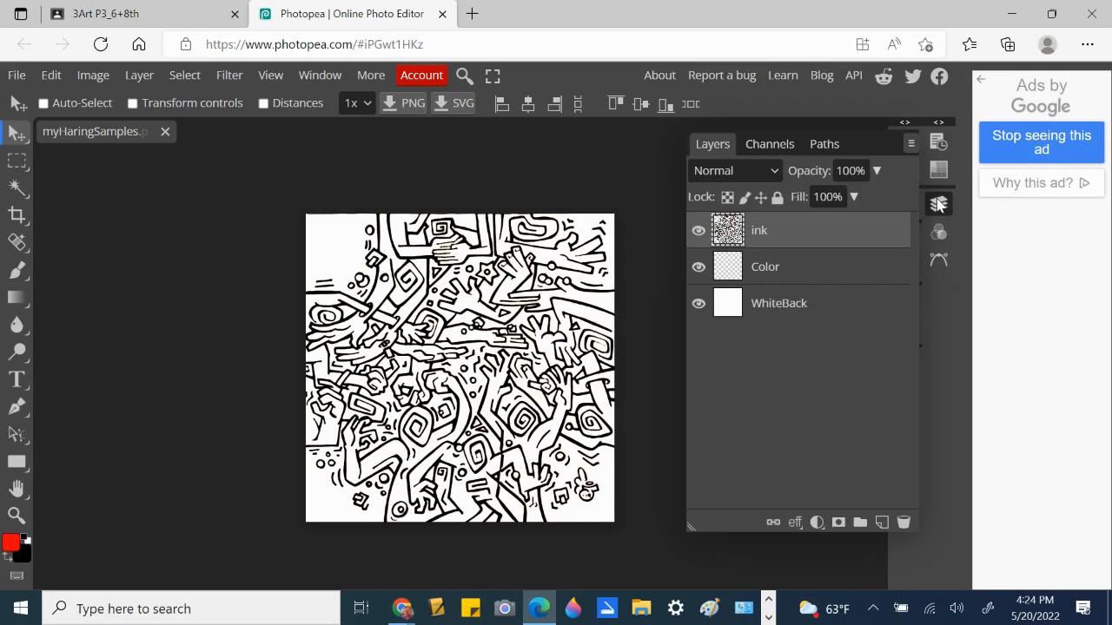
left_click(779, 270)
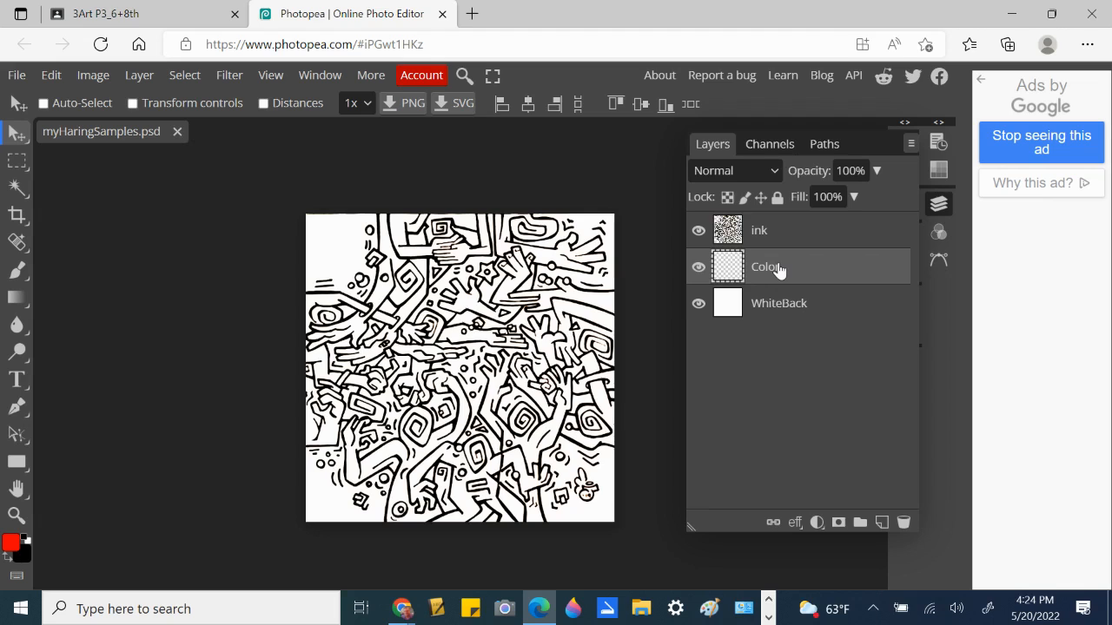
left_click(781, 236)
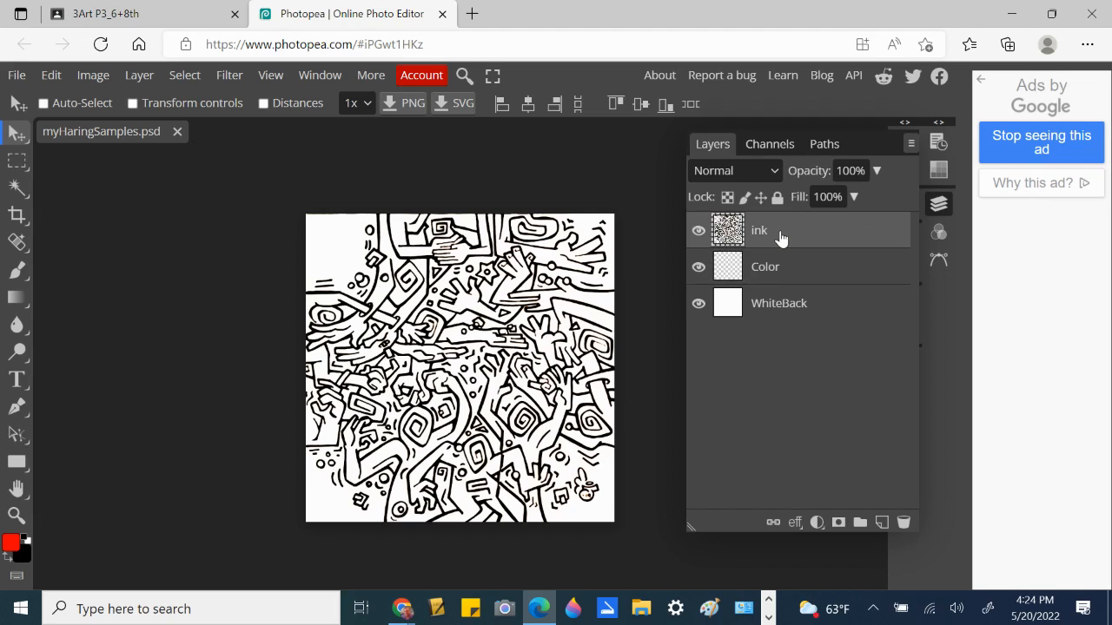
left_click(697, 231)
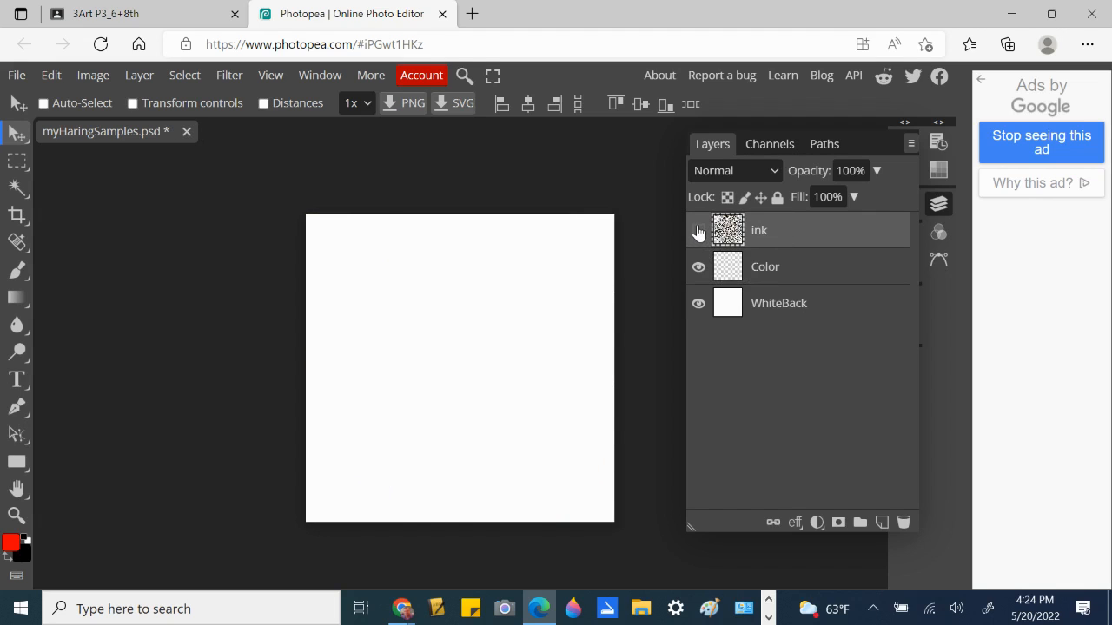
left_click(697, 231)
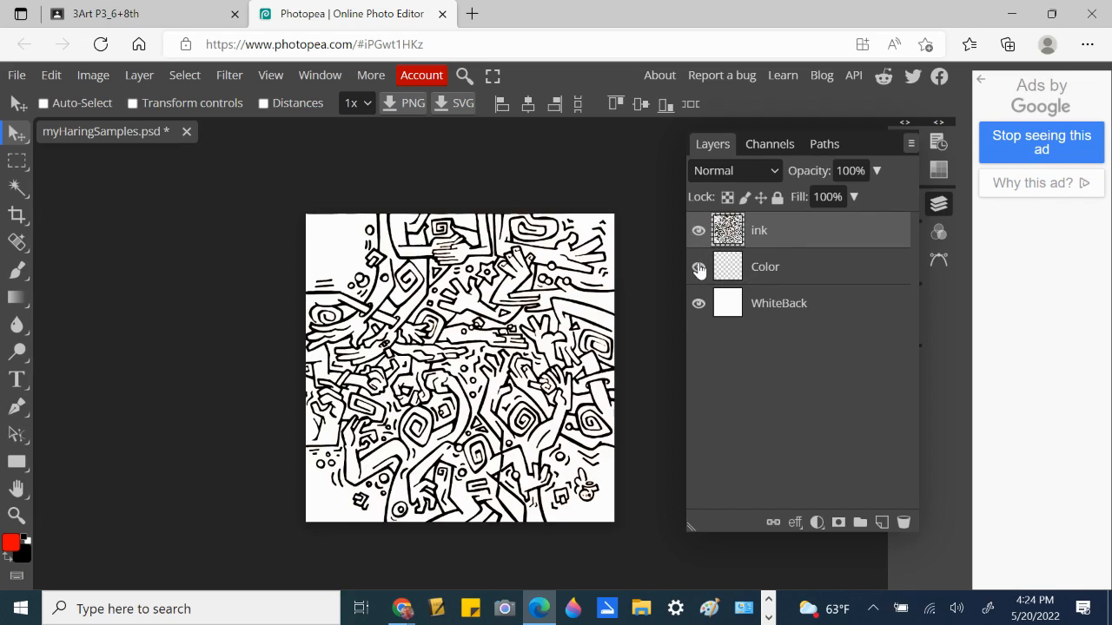
left_click(699, 269)
- Make the Color layer active, check WhiteBack's visibility, and zoom in on the drawing
left_click(757, 268)
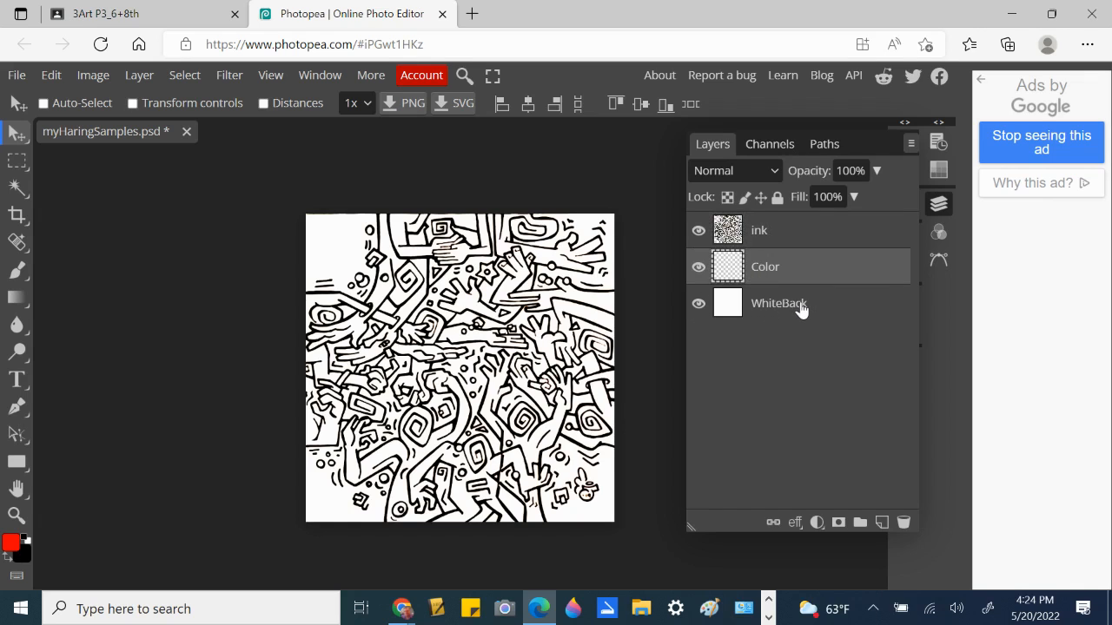
left_click(699, 304)
left_click(699, 304)
key("ctrl+plus")
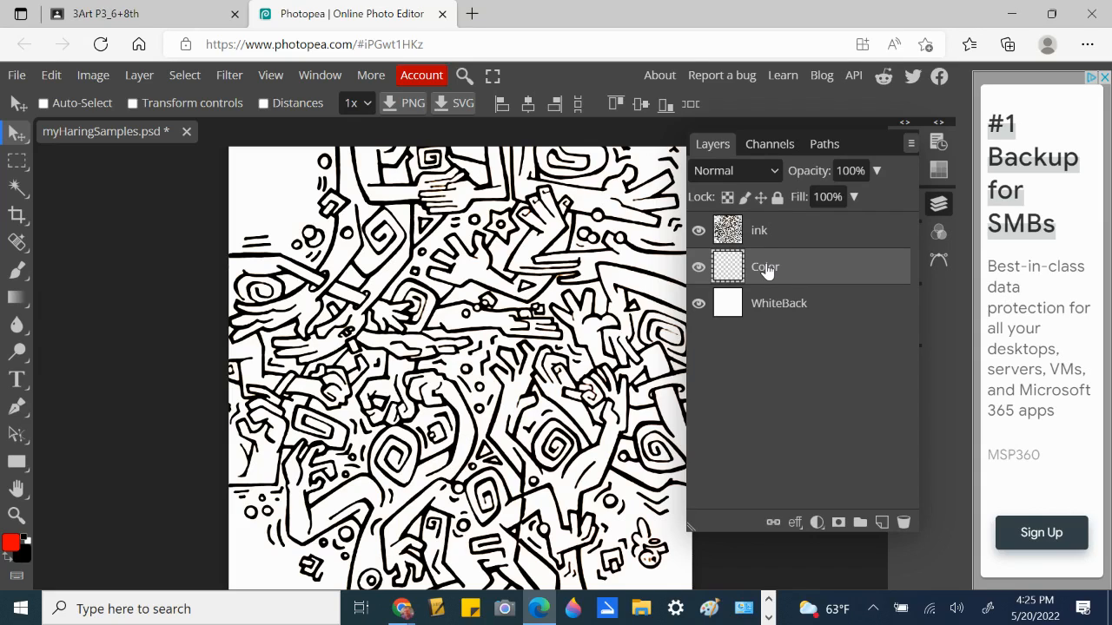
- Change the foreground colour from red to bright green 43ea05 in the Color Picker
left_click(10, 544)
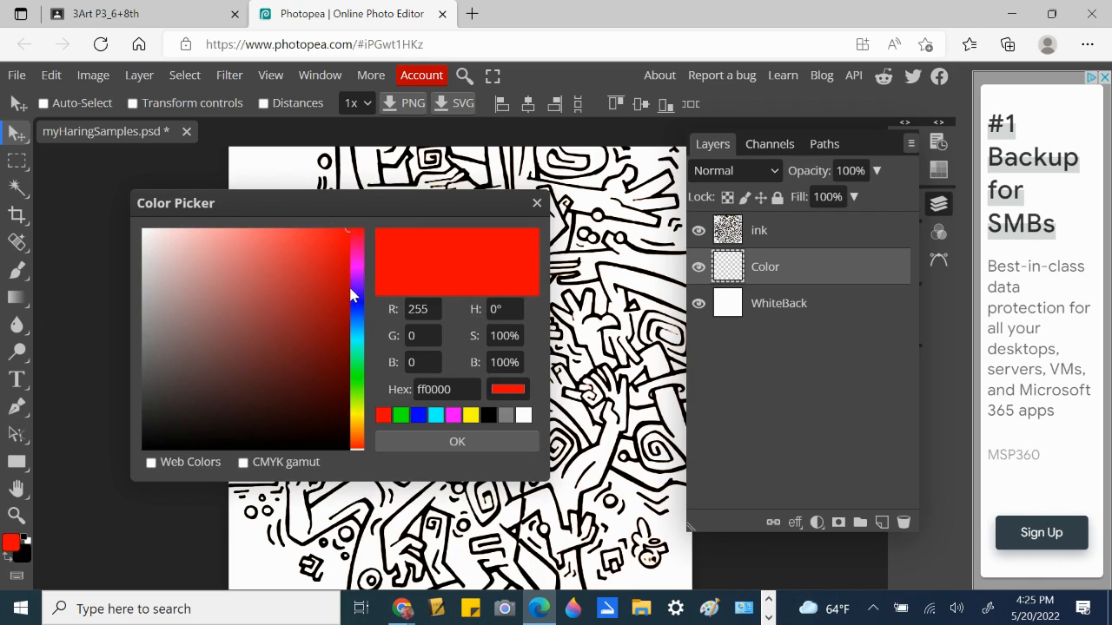
left_click_drag(351, 290, 365, 382)
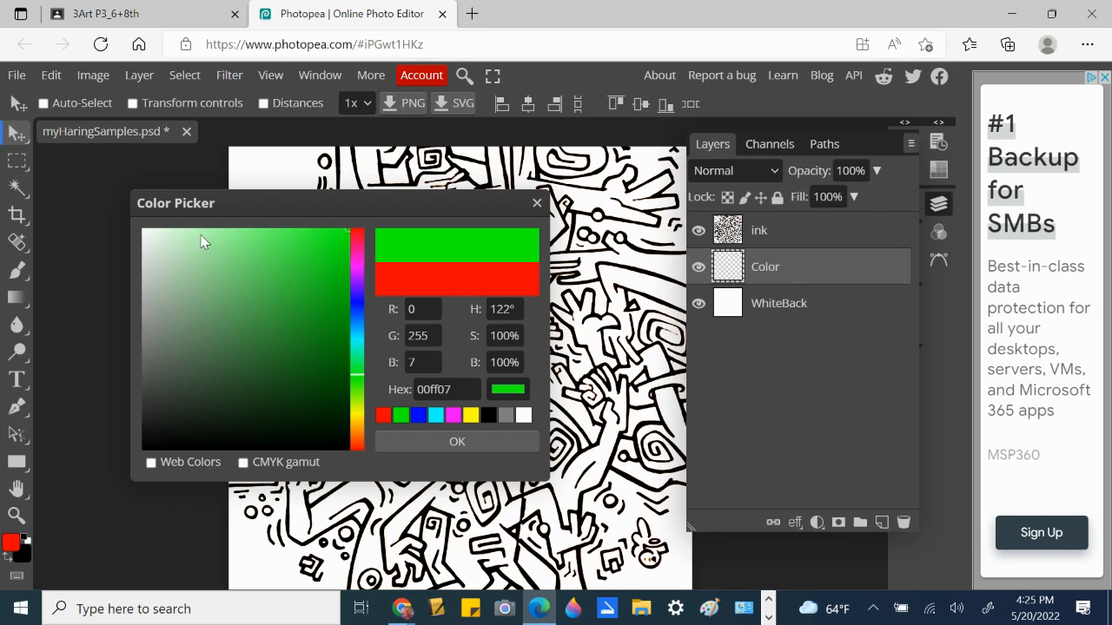
left_click(174, 232)
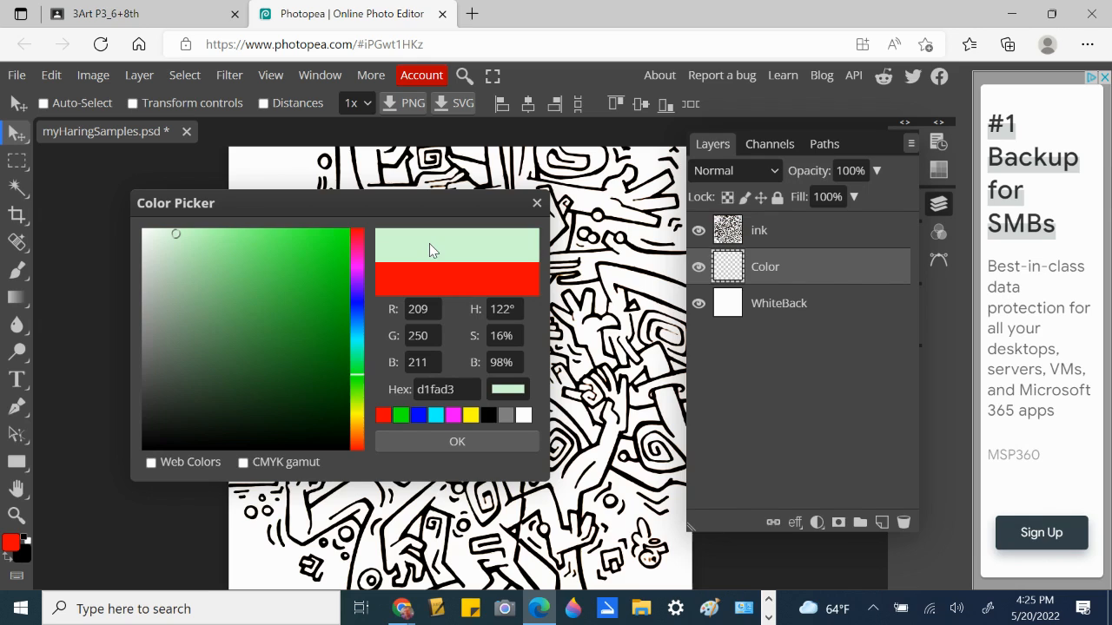
left_click(340, 233)
left_click_drag(342, 236, 346, 239)
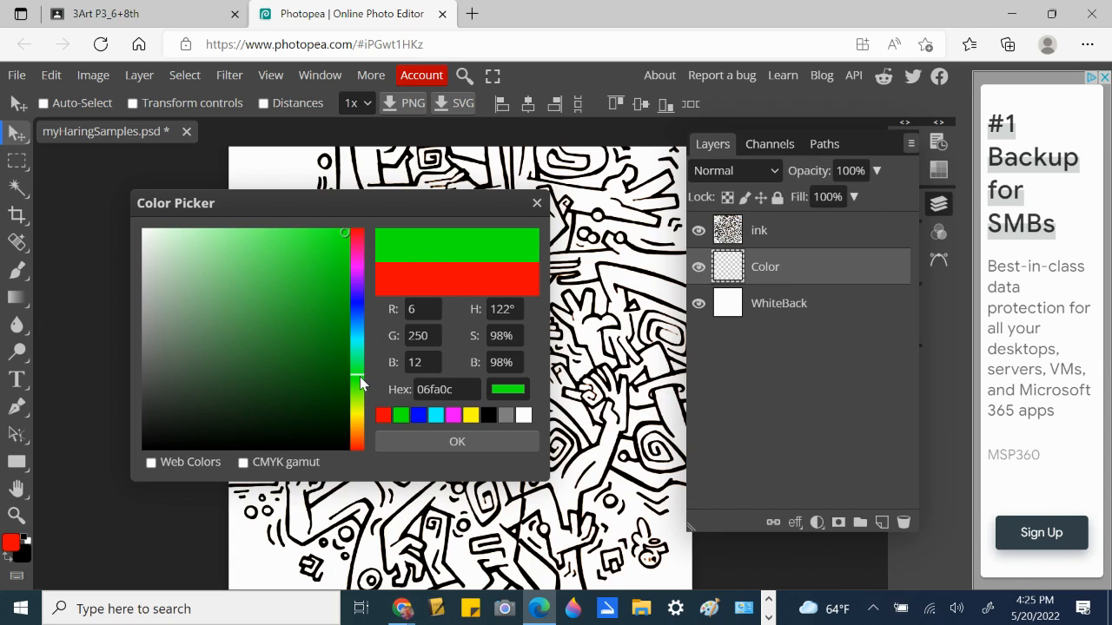
mouse_move(361, 377)
left_mouse_down()
mouse_move(361, 406)
mouse_move(362, 348)
mouse_move(361, 385)
left_mouse_up()
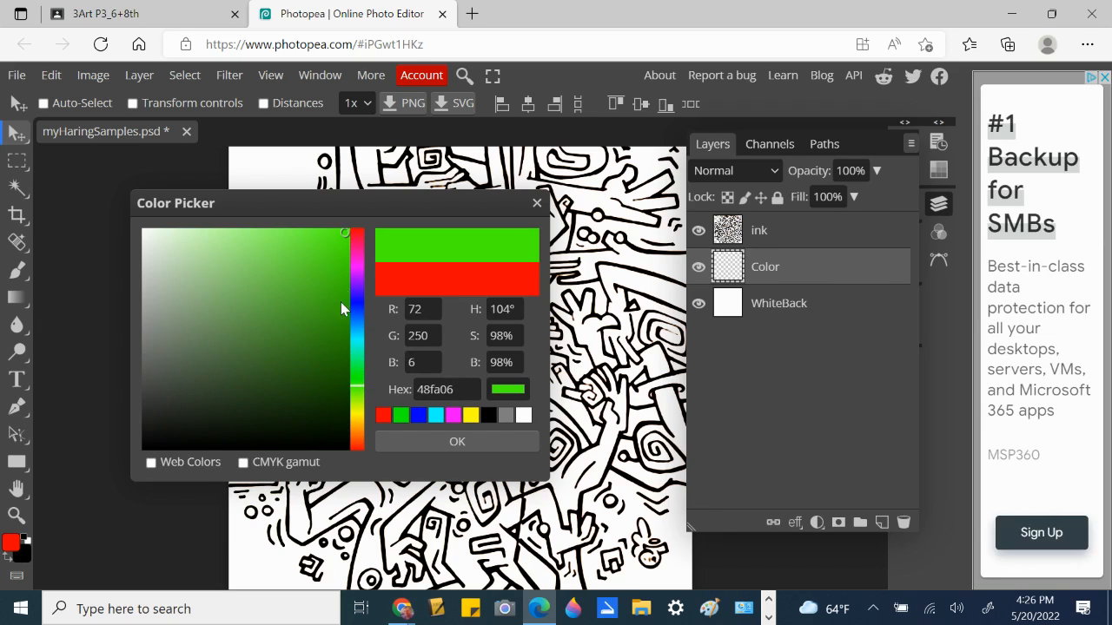
left_click(345, 247)
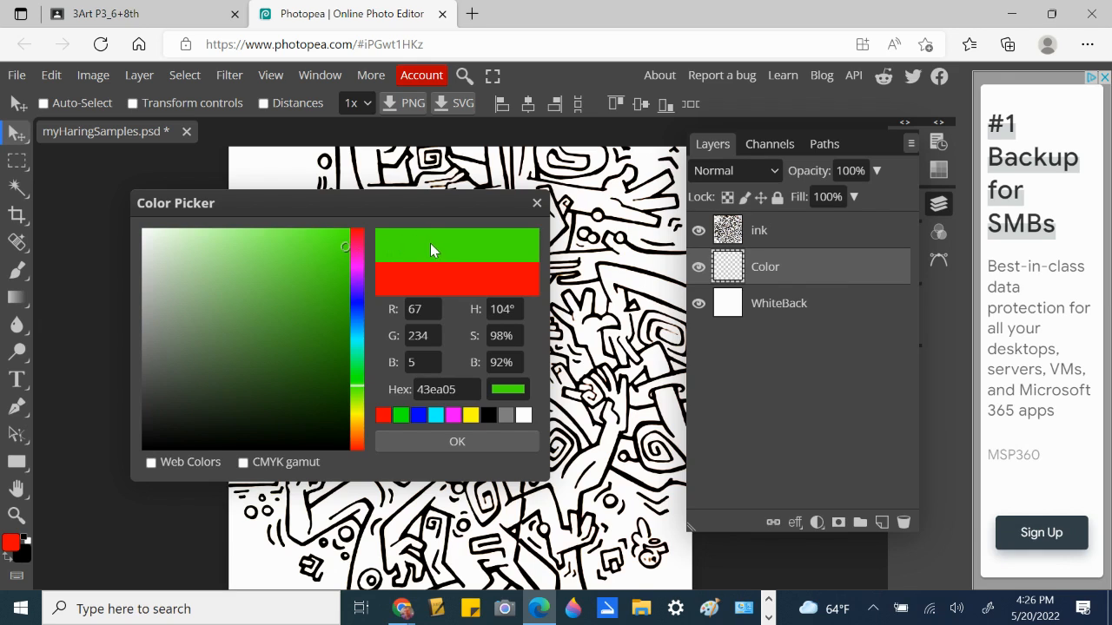
left_click(456, 443)
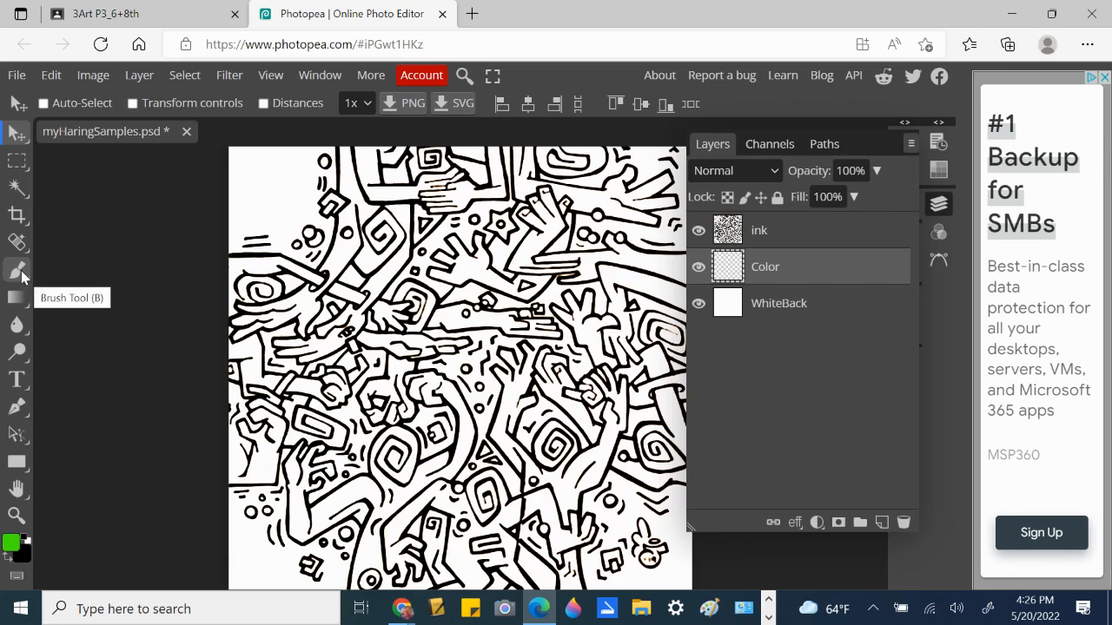
- With the Brush, paint a green stroke on the upper-left figure, then an orange f8a711 patch beside it
left_click(19, 271)
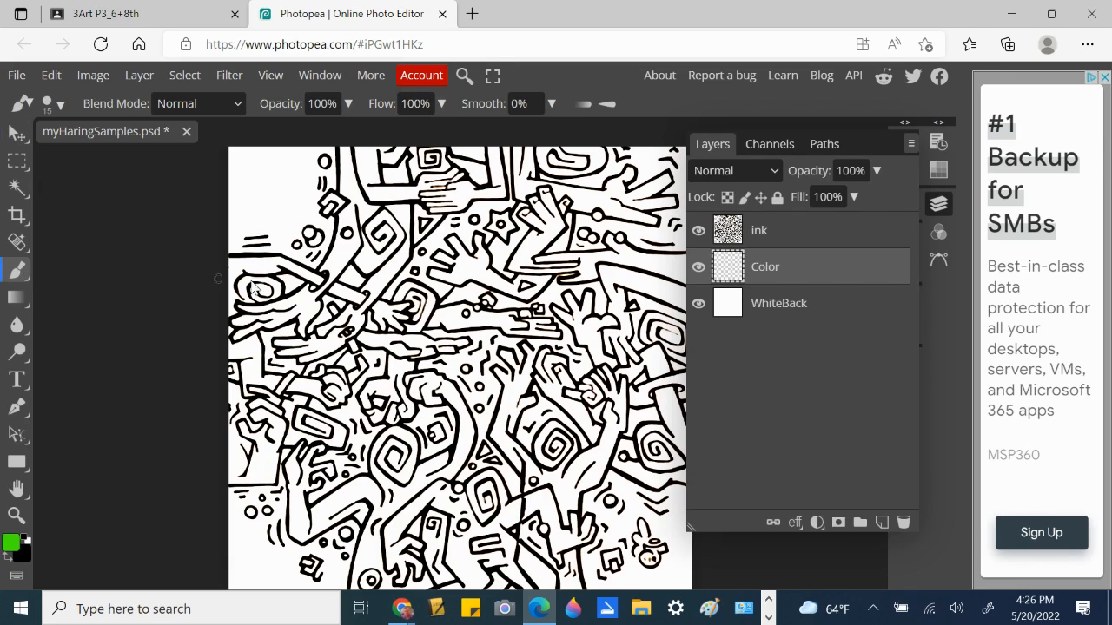
mouse_move(332, 273)
left_mouse_down()
mouse_move(357, 238)
mouse_move(356, 208)
mouse_move(356, 247)
mouse_move(301, 301)
mouse_move(349, 239)
mouse_move(344, 261)
mouse_move(325, 266)
mouse_move(350, 213)
mouse_move(338, 219)
left_mouse_up()
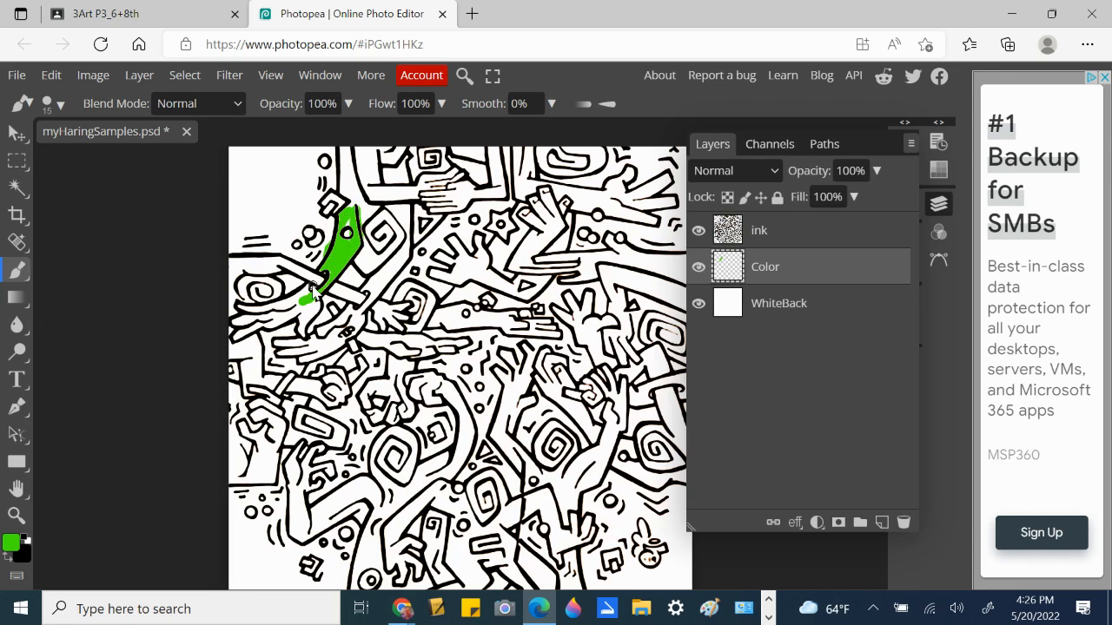
left_click(12, 543)
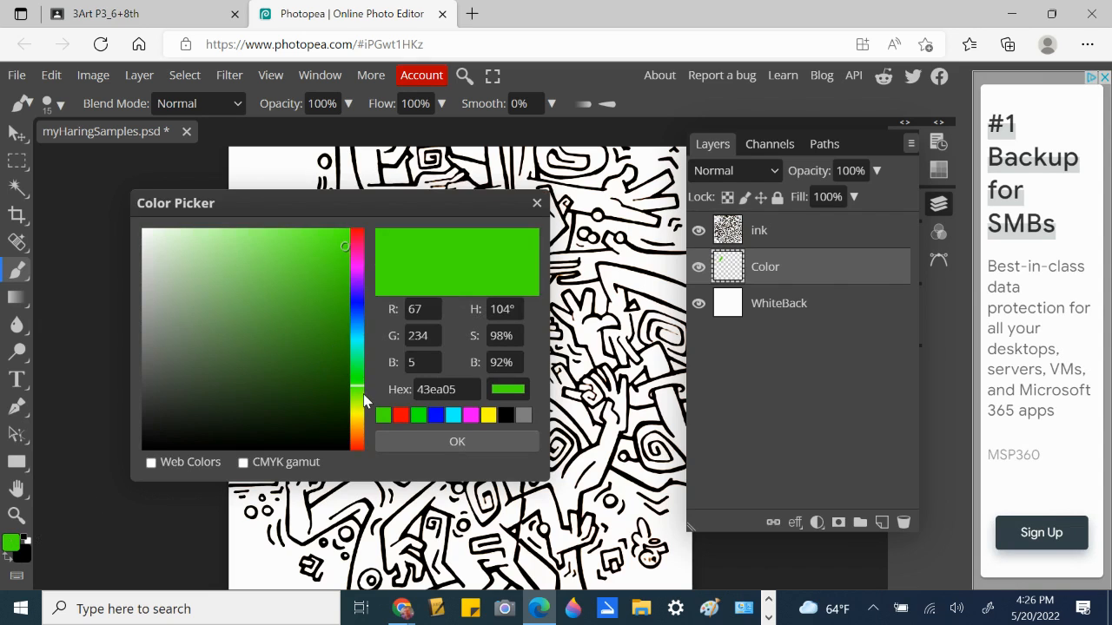
left_click(356, 425)
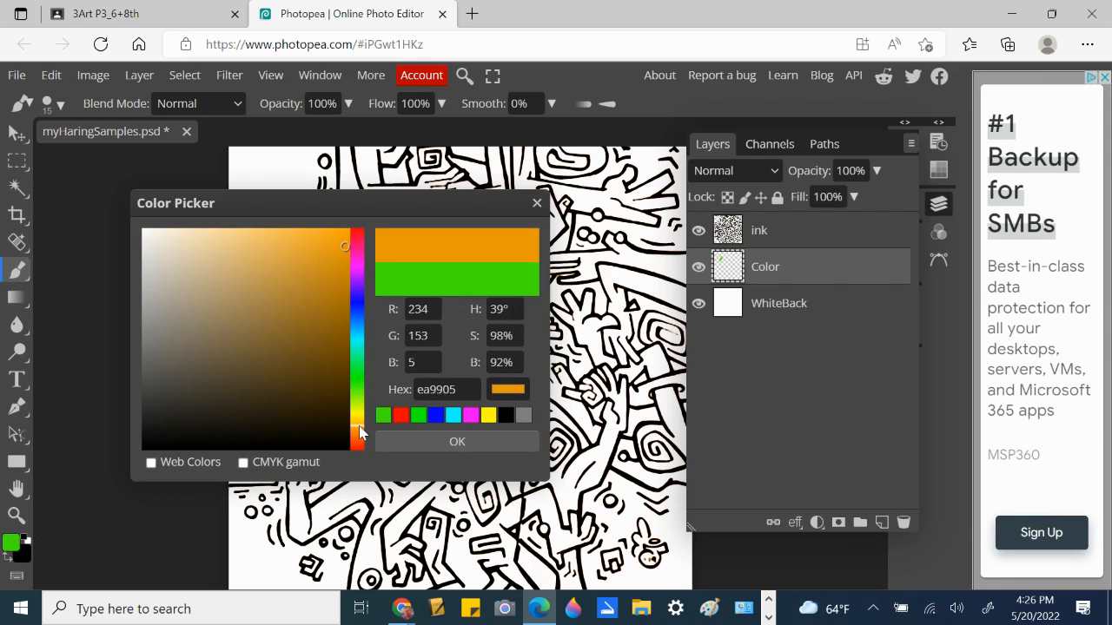
left_click(335, 234)
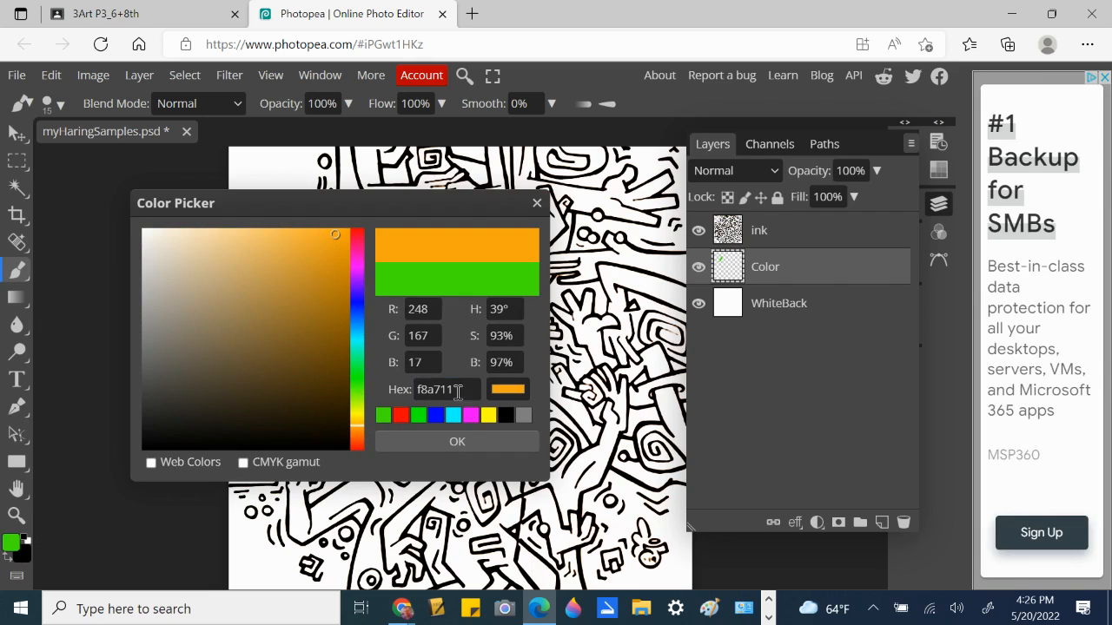
left_click(453, 443)
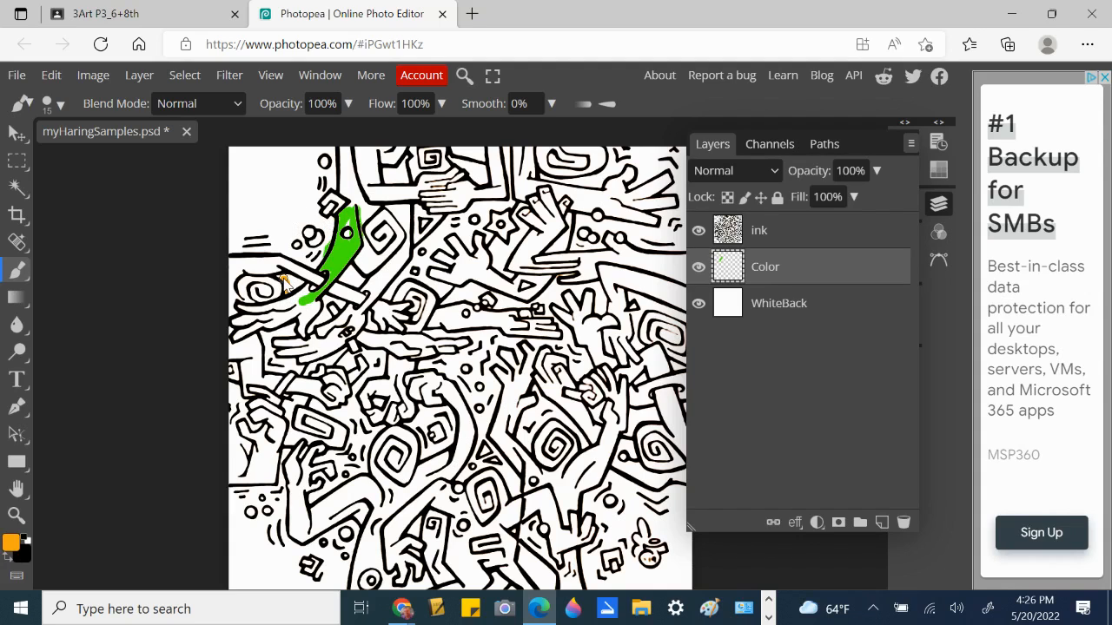
mouse_move(283, 277)
left_mouse_down()
mouse_move(302, 290)
mouse_move(281, 273)
mouse_move(288, 292)
mouse_move(280, 280)
mouse_move(304, 289)
mouse_move(281, 295)
mouse_move(270, 282)
mouse_move(290, 287)
left_mouse_up()
left_click(698, 231)
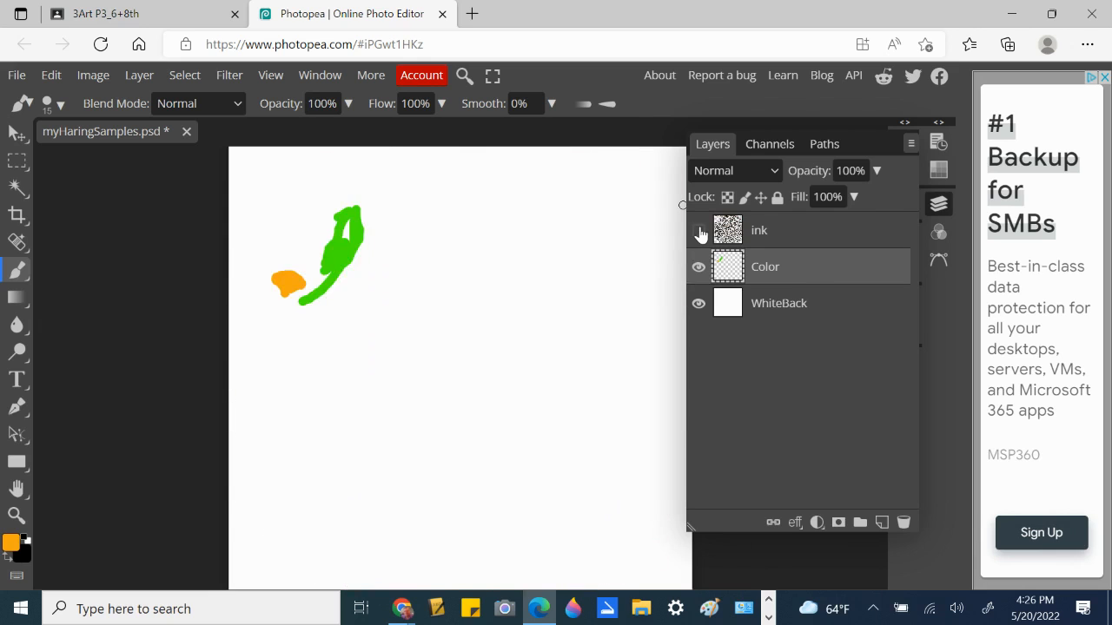
left_click(698, 231)
left_click(698, 231)
left_click(698, 231)
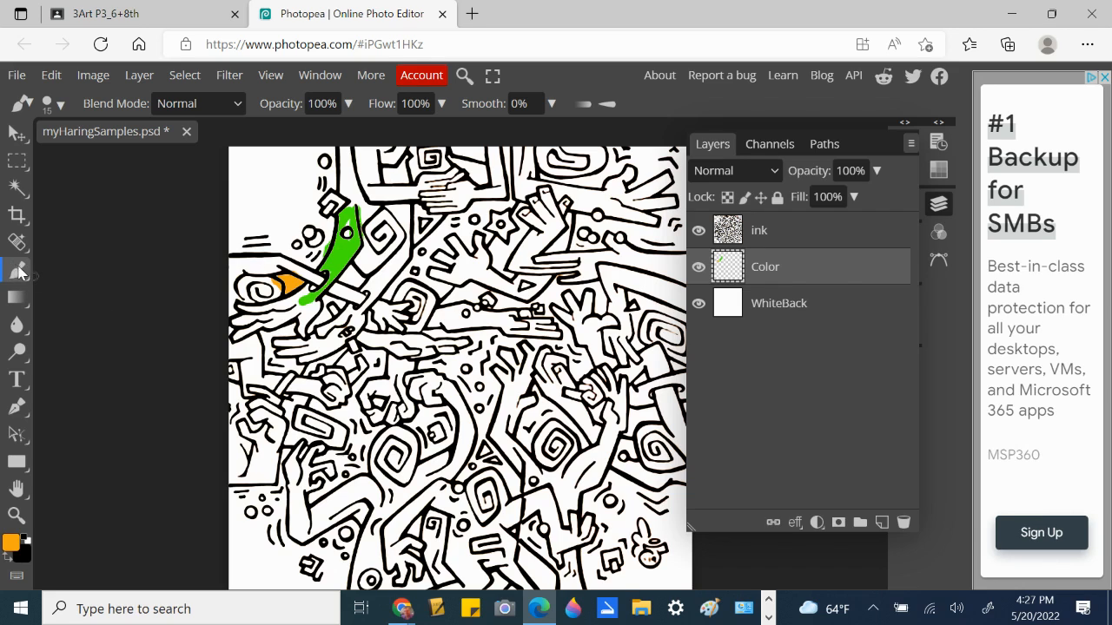
- Switch to the Eraser and remove the orange overflow at the patch's left tip
right_click(20, 269)
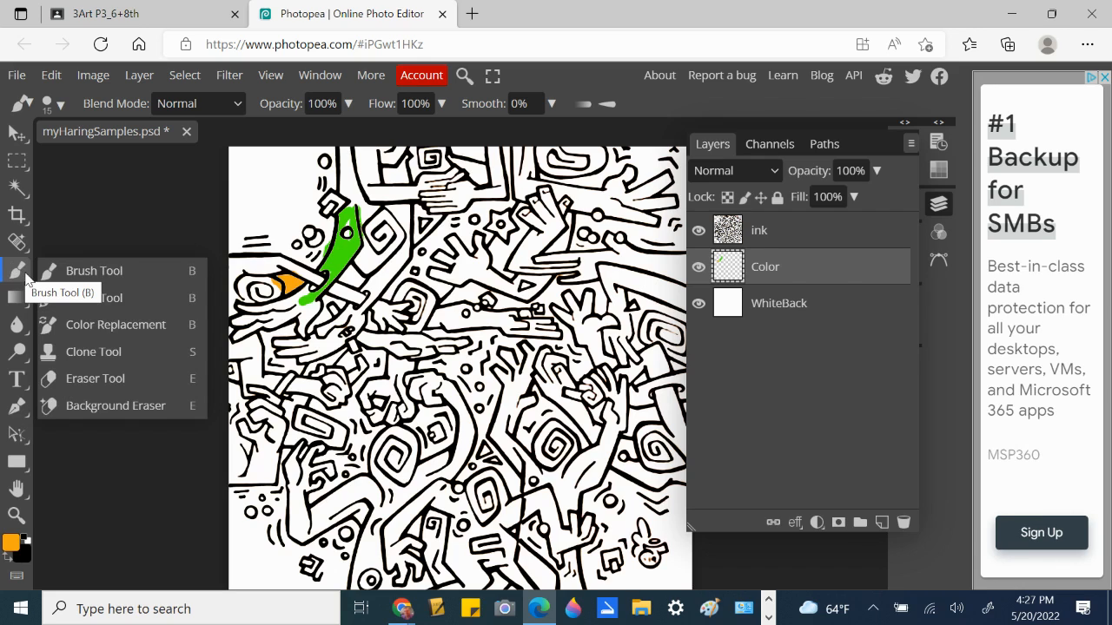
left_click(71, 379)
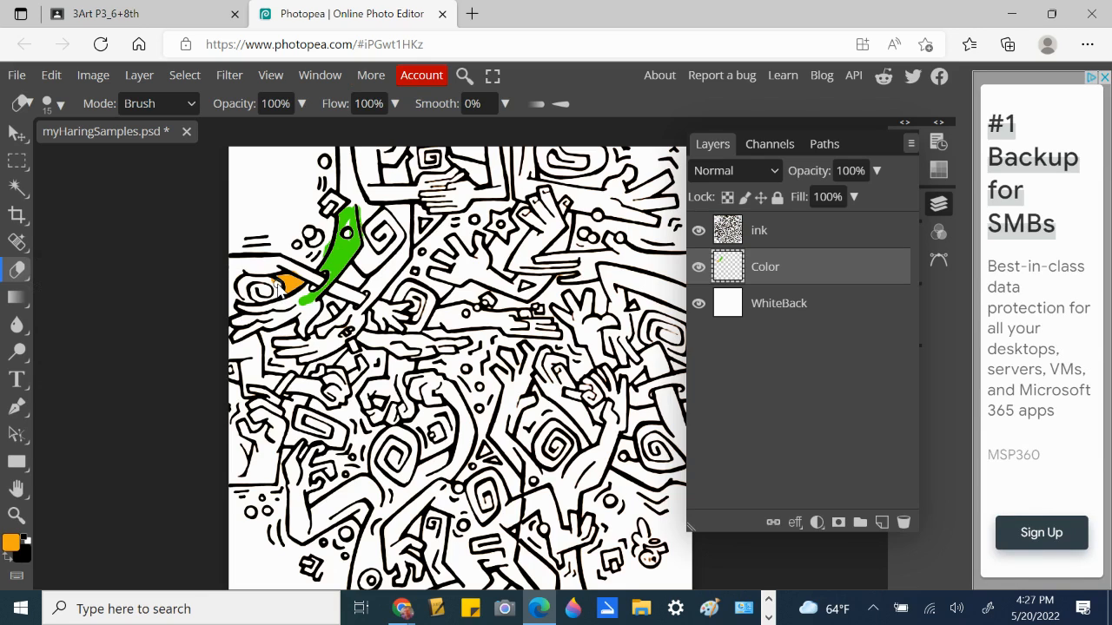
left_click_drag(278, 290, 273, 287)
- Set the painting colour back to bright green 43ea05 by sampling the painted stroke
left_click(10, 542)
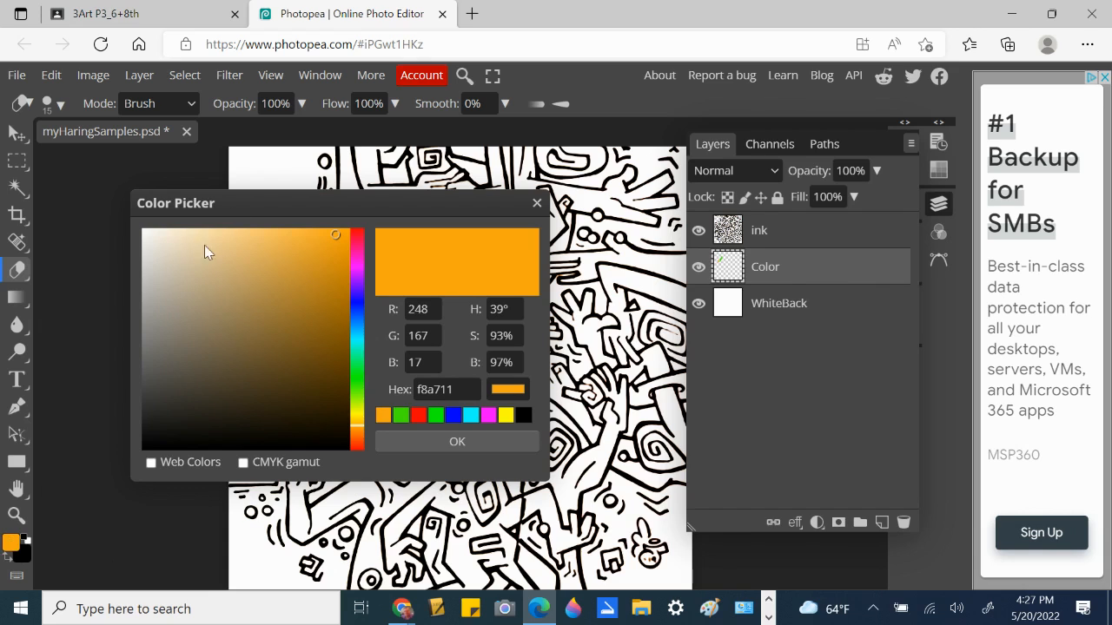
mouse_move(238, 208)
left_mouse_down()
mouse_move(456, 196)
mouse_move(478, 205)
left_mouse_up()
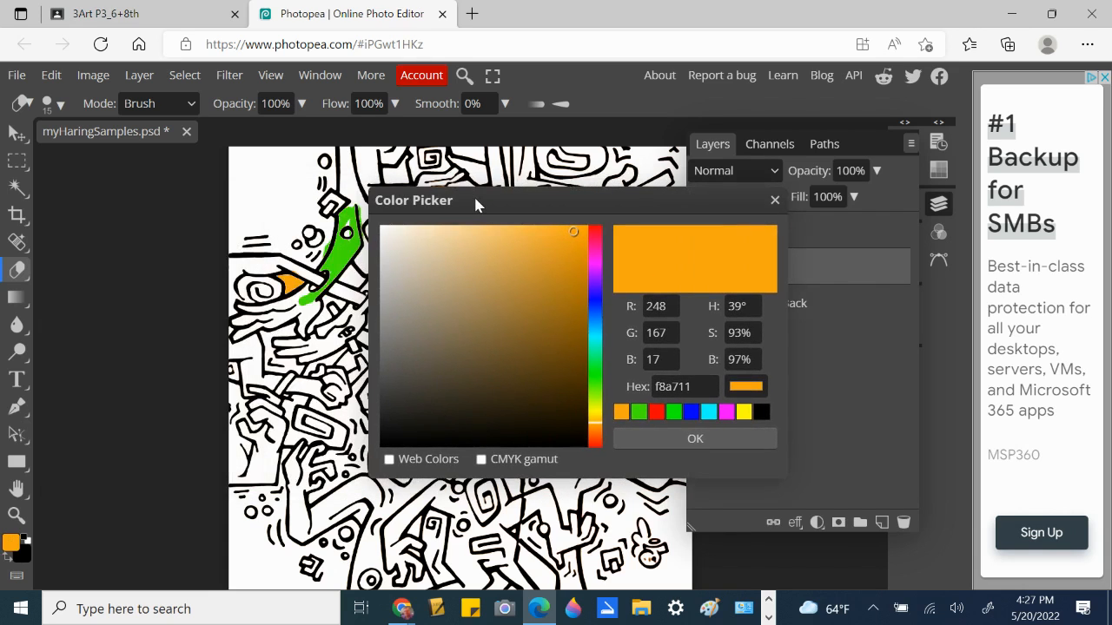
left_click(342, 256)
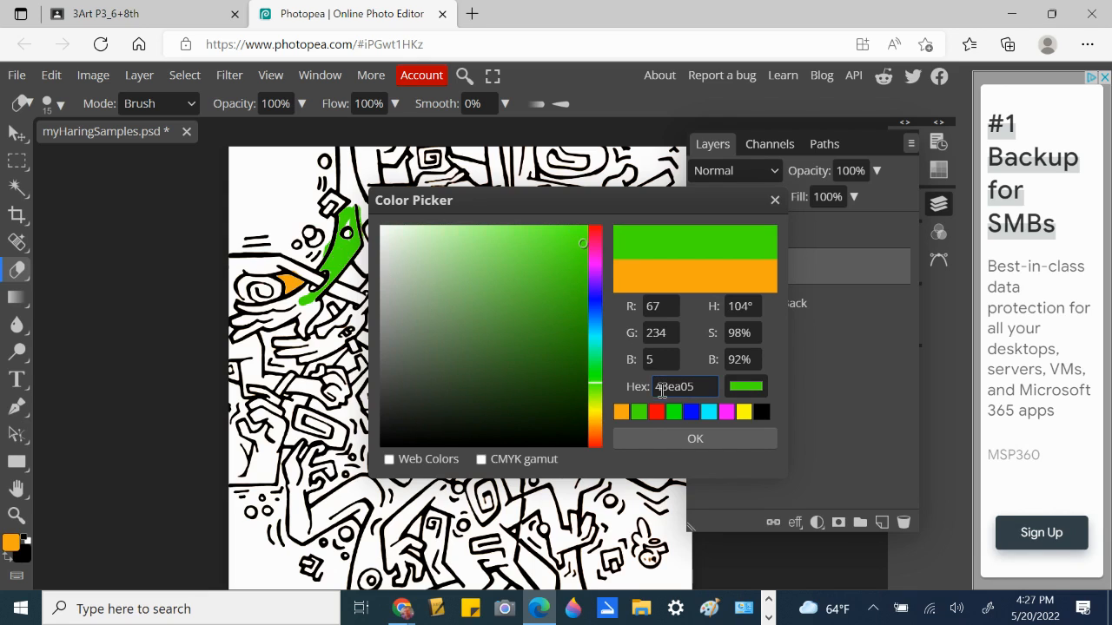
left_click(686, 440)
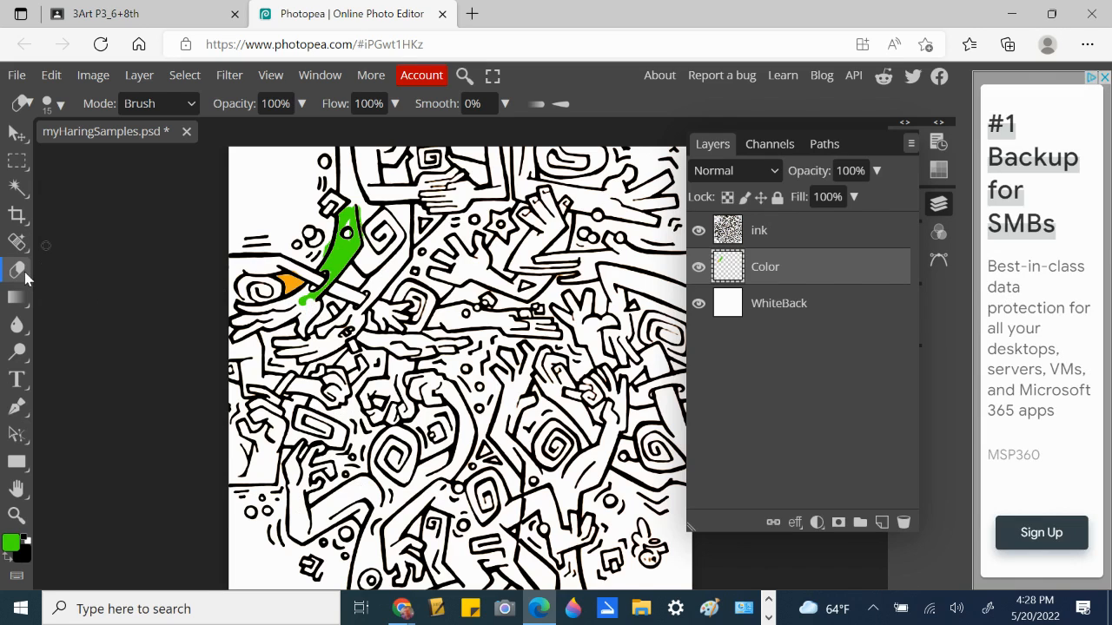
right_click(26, 278)
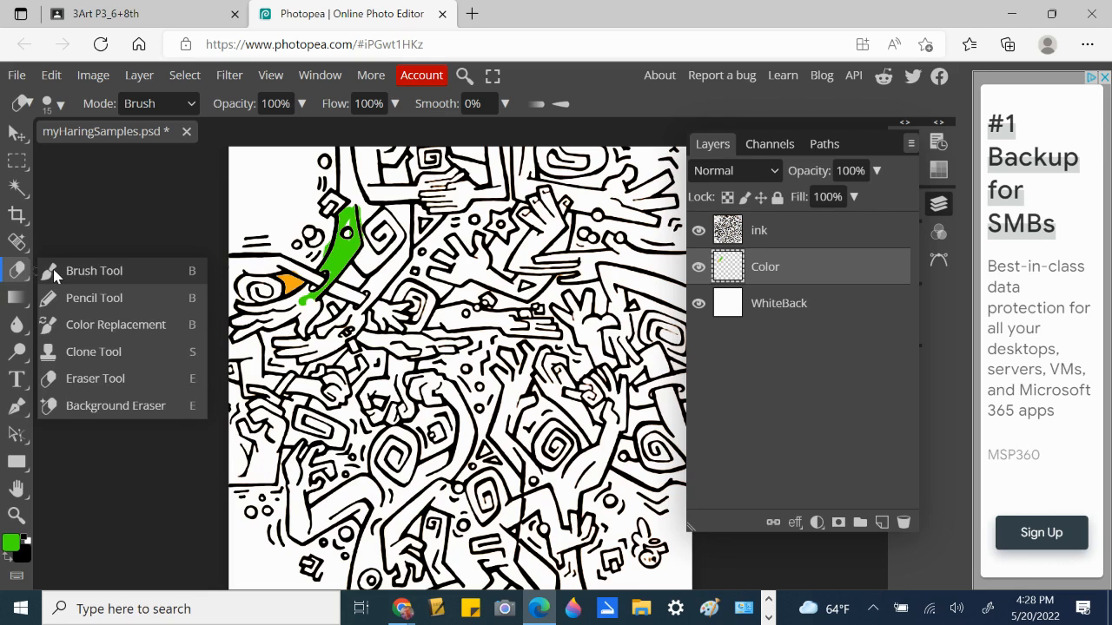
- With the Brush, paint green leftward along the figure's limb and into the white area below
left_click(56, 271)
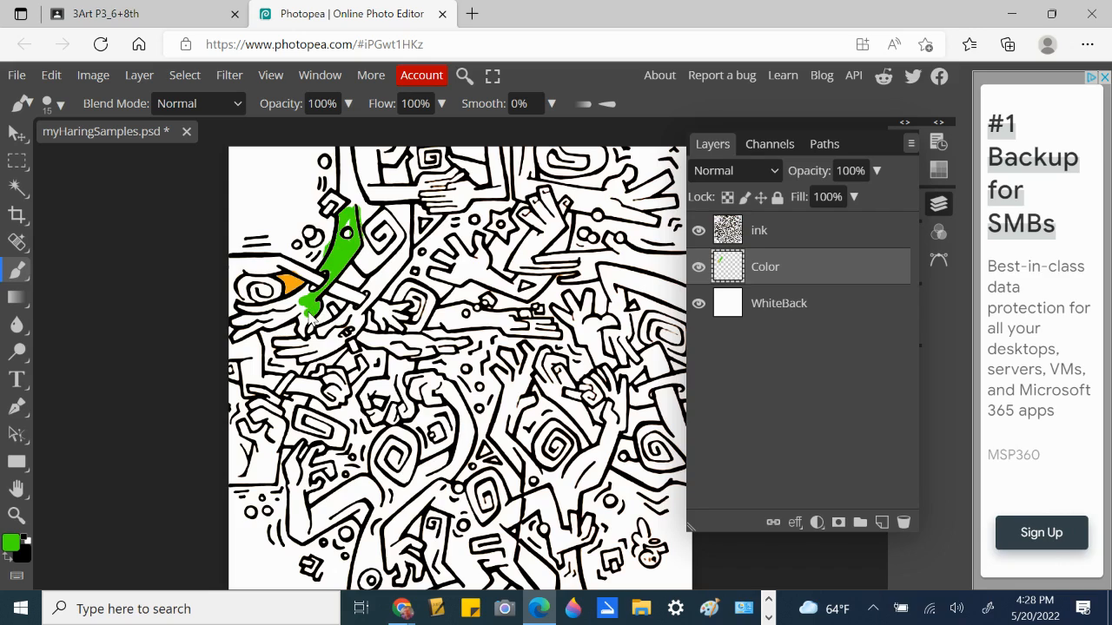
key("ctrl+plus")
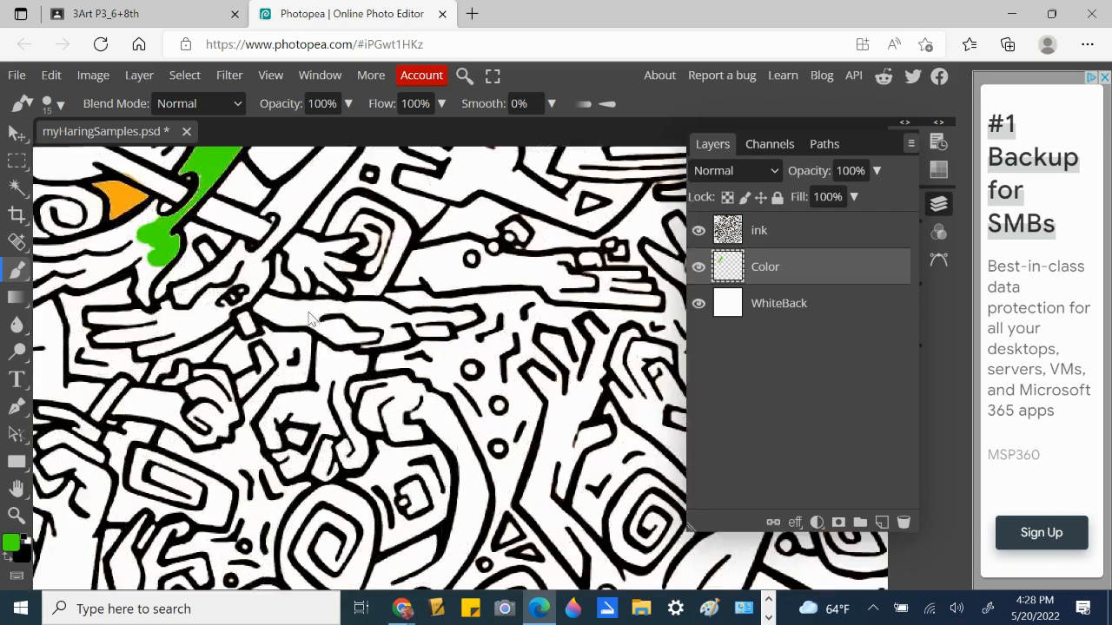
scroll(308, 318, "up", 2)
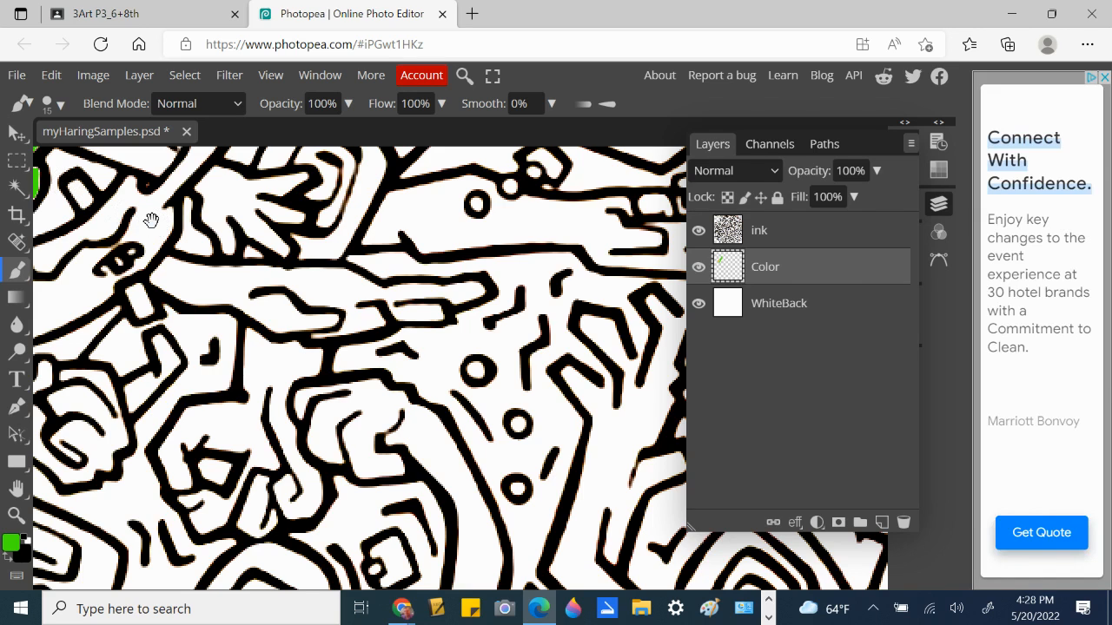
left_click_drag(151, 220, 504, 415)
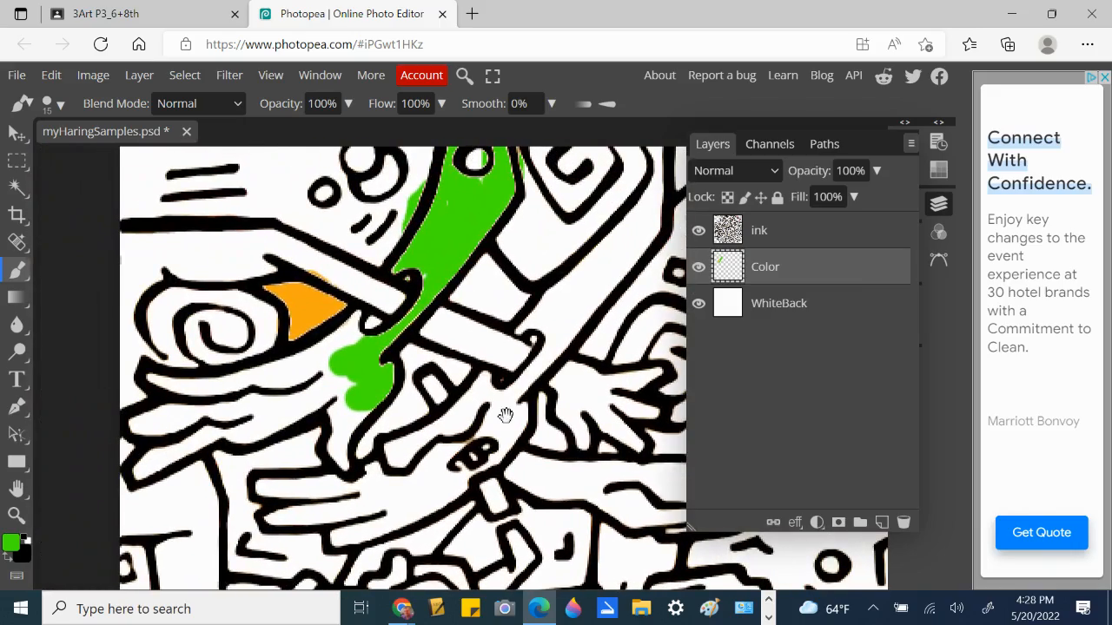
left_click_drag(393, 387, 397, 349)
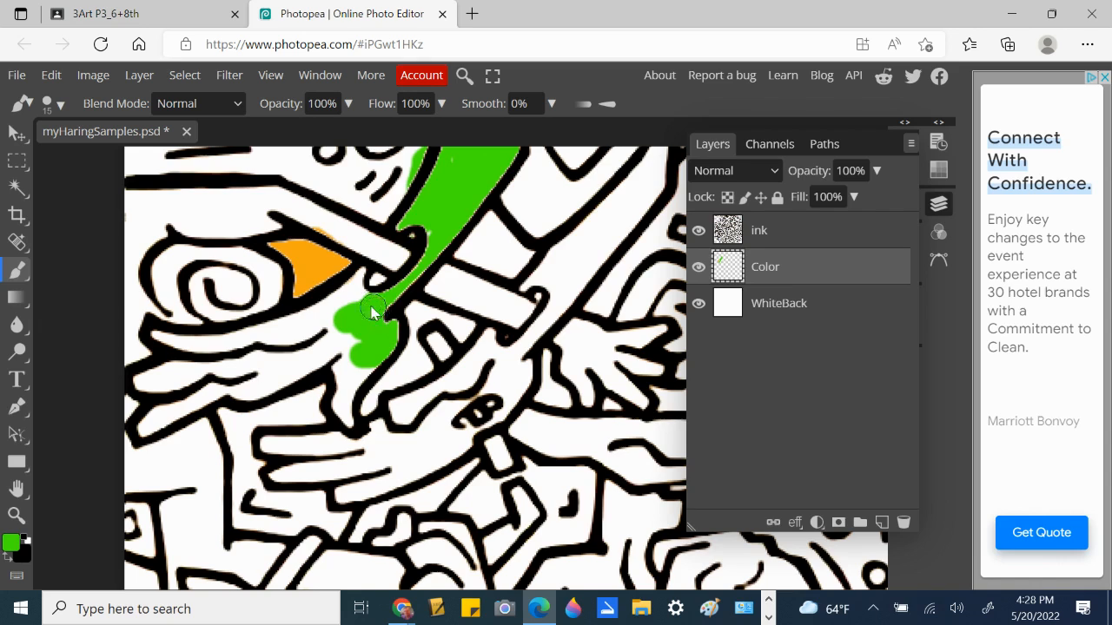
mouse_move(339, 304)
left_mouse_down()
mouse_move(173, 347)
mouse_move(151, 335)
mouse_move(339, 339)
mouse_move(324, 328)
mouse_move(298, 331)
mouse_move(356, 350)
mouse_move(346, 380)
mouse_move(368, 354)
mouse_move(226, 368)
left_mouse_up()
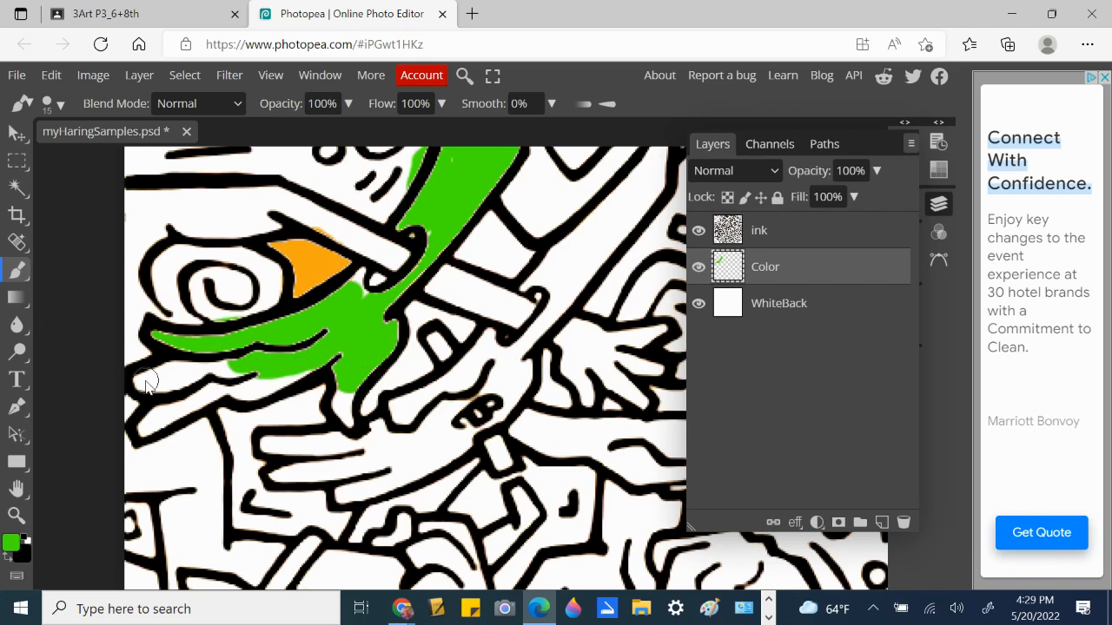
mouse_move(146, 385)
left_mouse_down()
mouse_move(187, 370)
mouse_move(155, 378)
mouse_move(254, 369)
left_mouse_up()
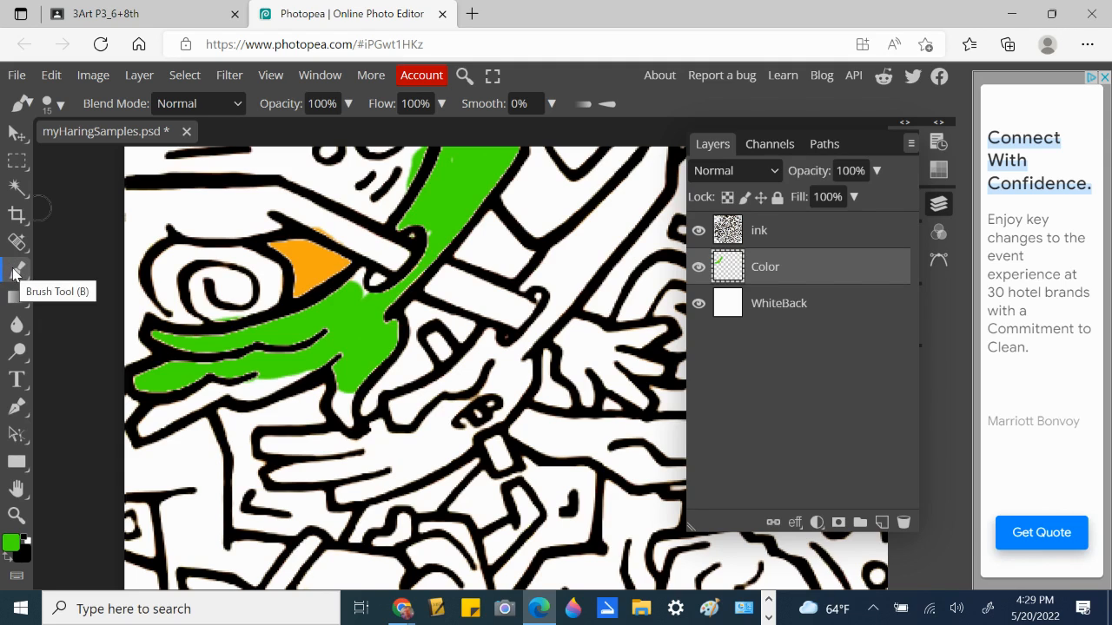
- Shrink the brush to 6 px, resize it to 15, and paint the green shape's lower tip downward
left_click(61, 104)
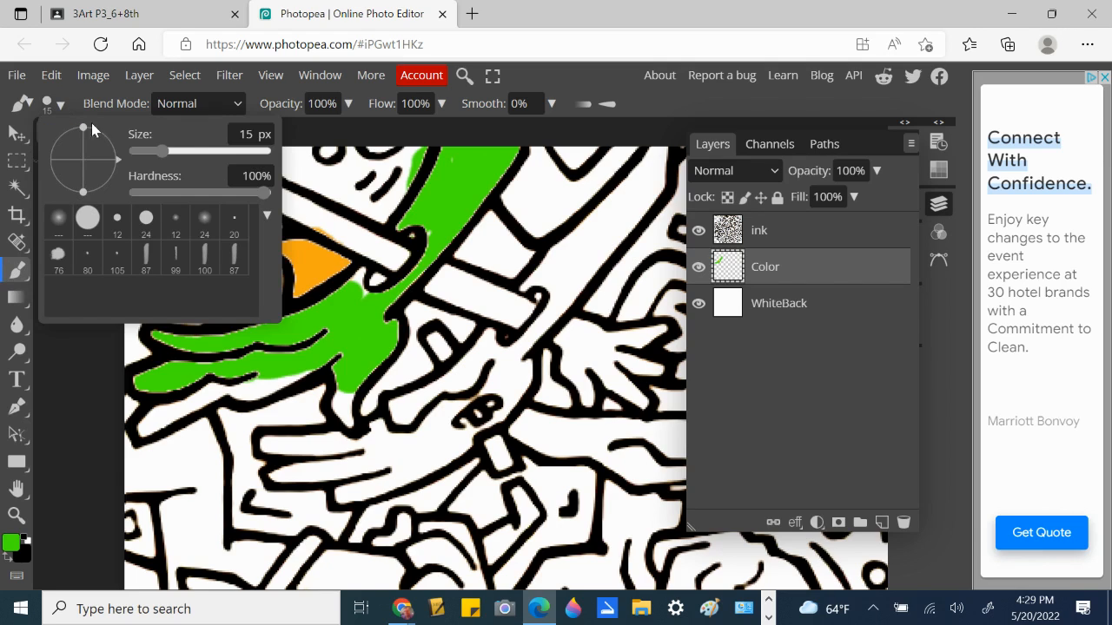
left_click_drag(159, 149, 154, 150)
left_click(365, 301)
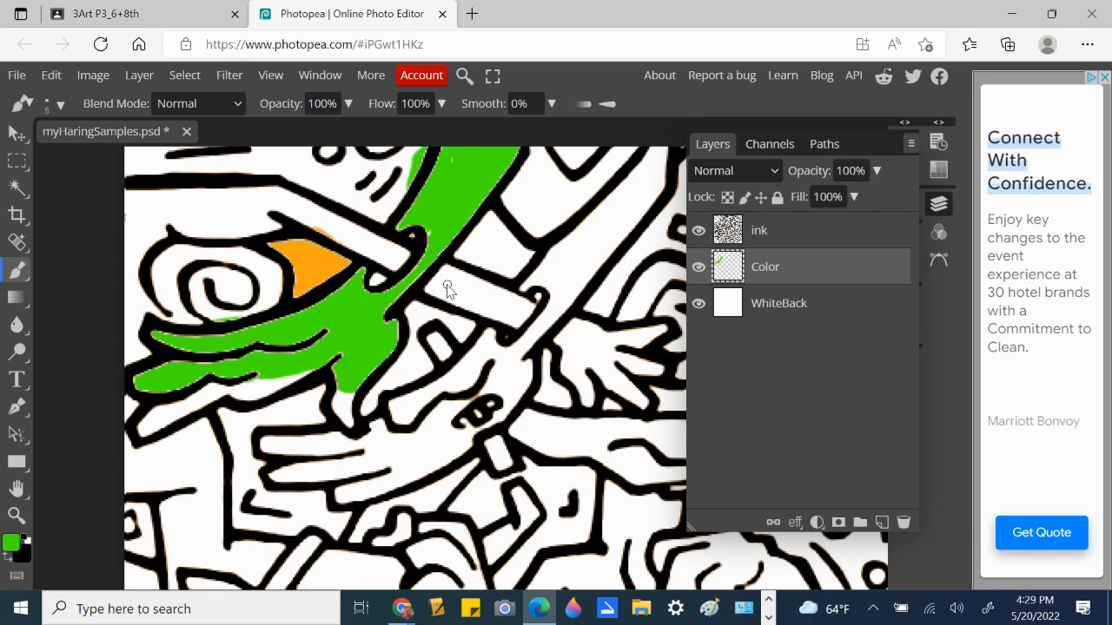
key("bracketright")
key("bracketright")
key("bracketright")
key("bracketright")
key("bracketleft")
key("bracketleft")
key("bracketleft")
key("bracketleft")
mouse_move(351, 426)
left_mouse_down()
mouse_move(342, 392)
mouse_move(347, 410)
mouse_move(371, 366)
mouse_move(352, 383)
mouse_move(348, 419)
mouse_move(332, 377)
mouse_move(316, 368)
mouse_move(233, 392)
mouse_move(271, 386)
left_mouse_up()
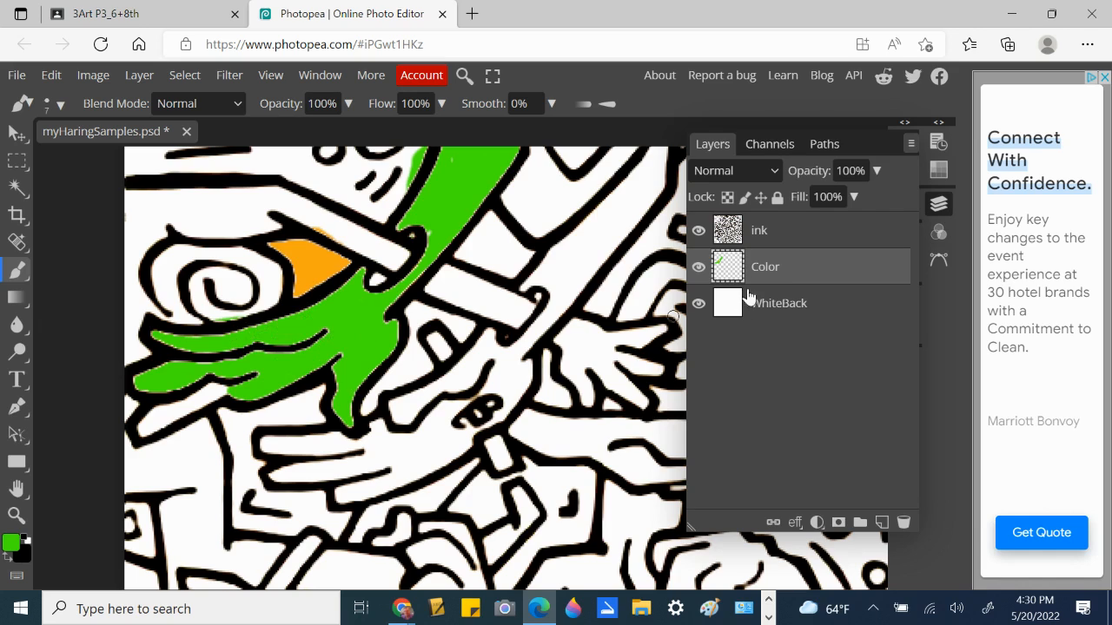
- Set the ink layer's blend mode to Darken, then reselect the Color layer
left_click(771, 234)
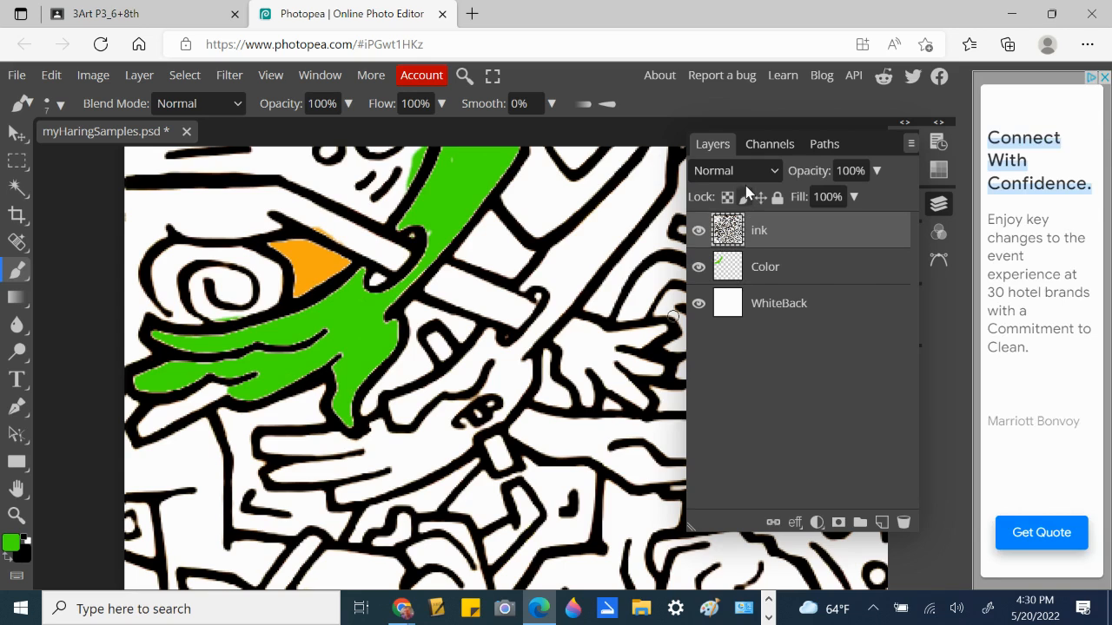
left_click(776, 174)
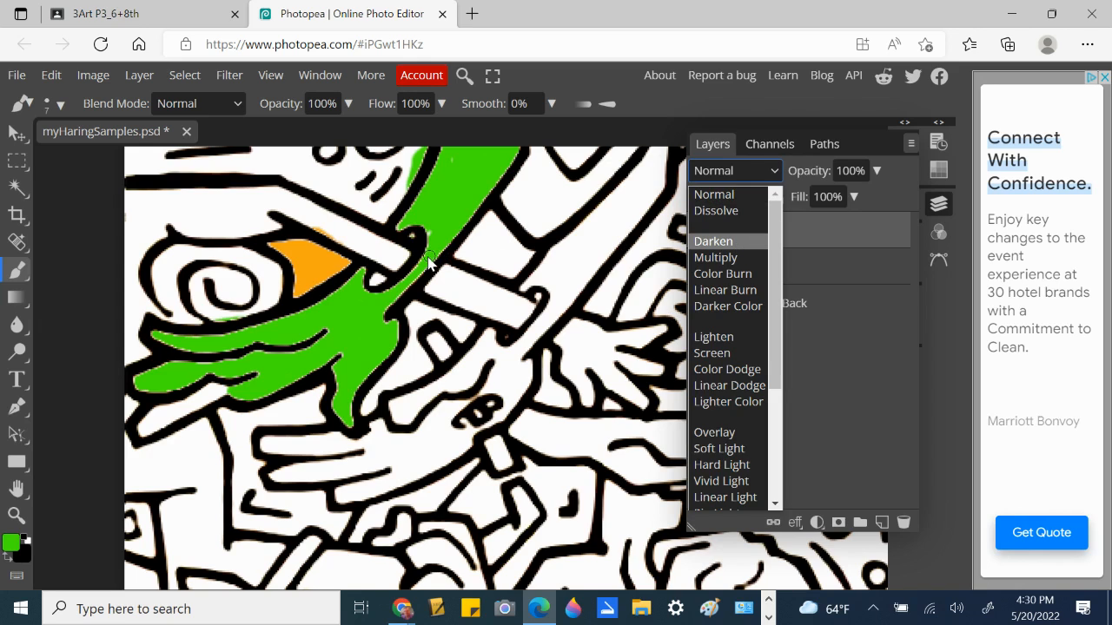
left_click(714, 241)
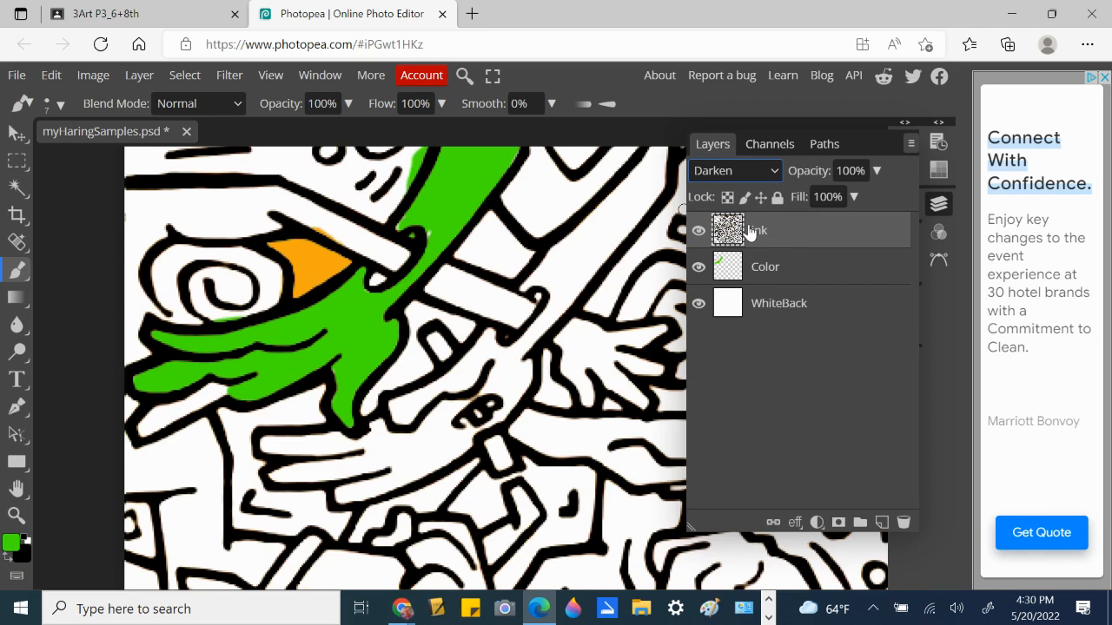
left_click(778, 270)
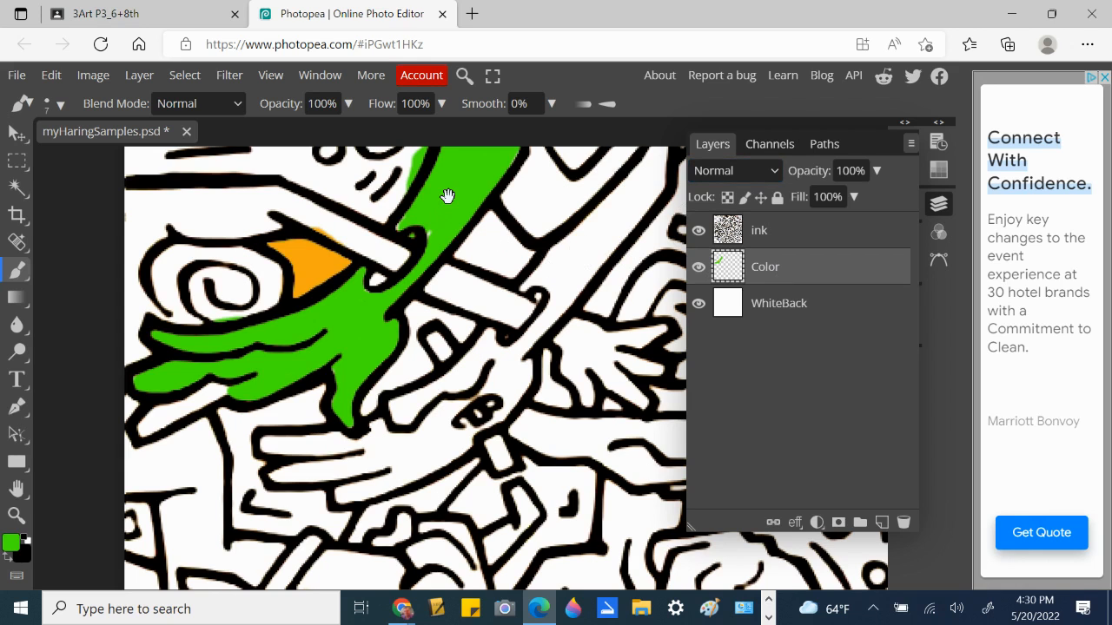
- Fill the white gaps above the figure's eye with green and erase green spill on both sides of the outline
left_click_drag(447, 194, 443, 328)
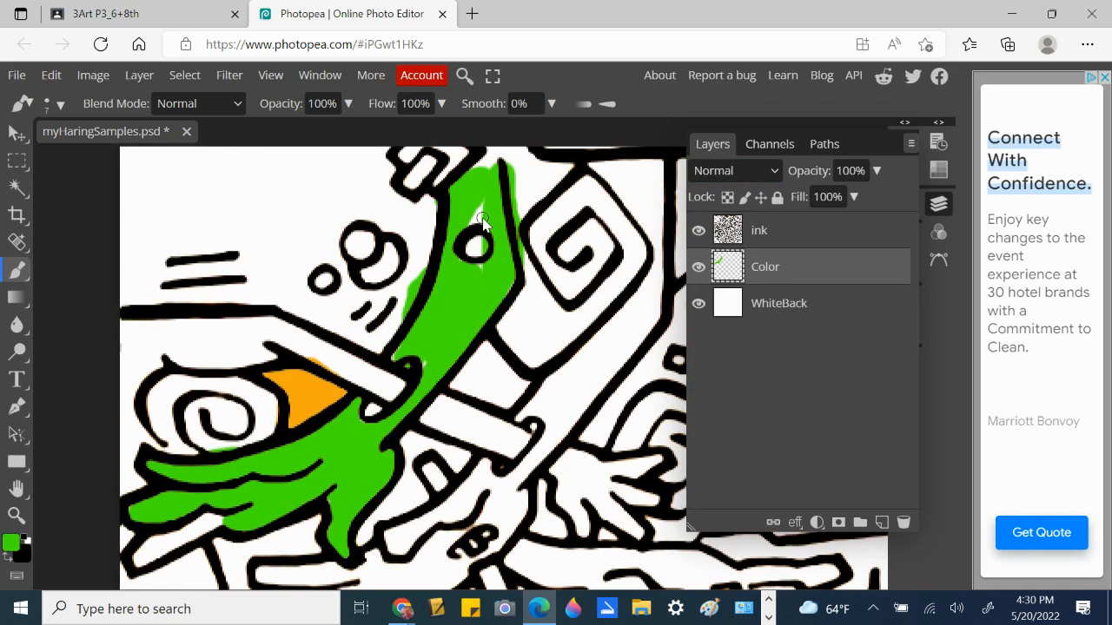
left_click_drag(484, 205, 495, 228)
left_click(14, 272)
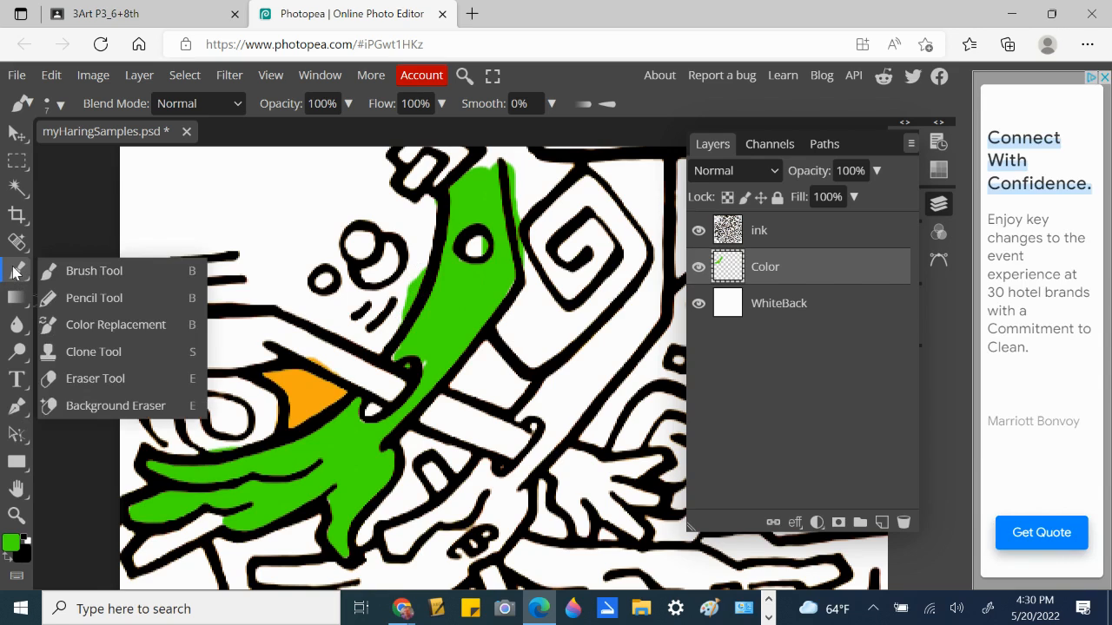
left_click(78, 379)
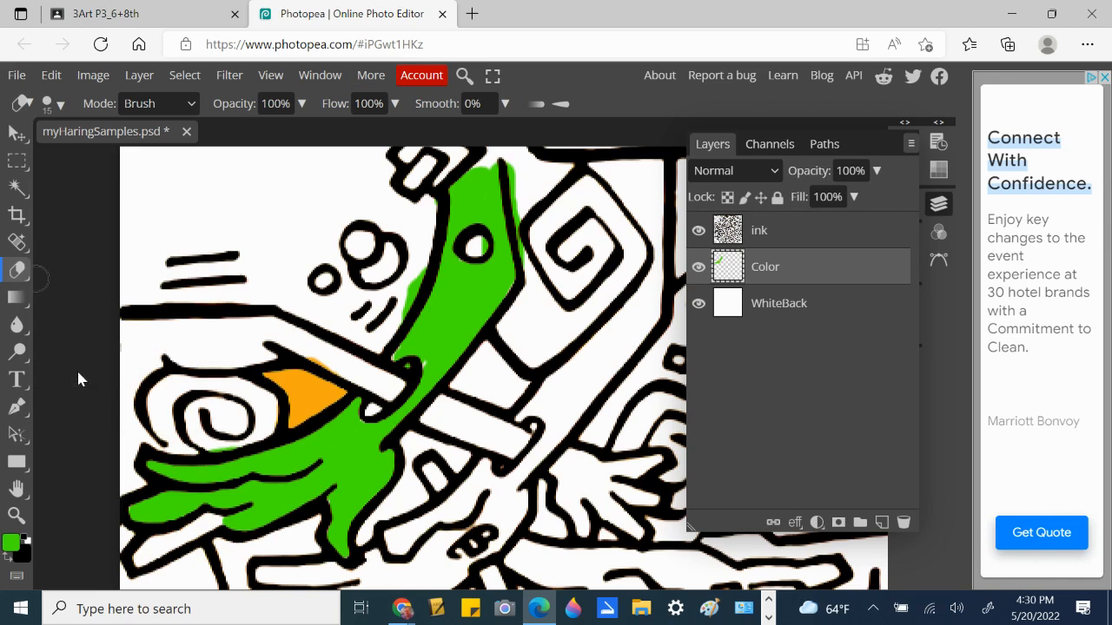
mouse_move(413, 283)
left_mouse_down()
mouse_move(417, 271)
mouse_move(393, 317)
left_mouse_up()
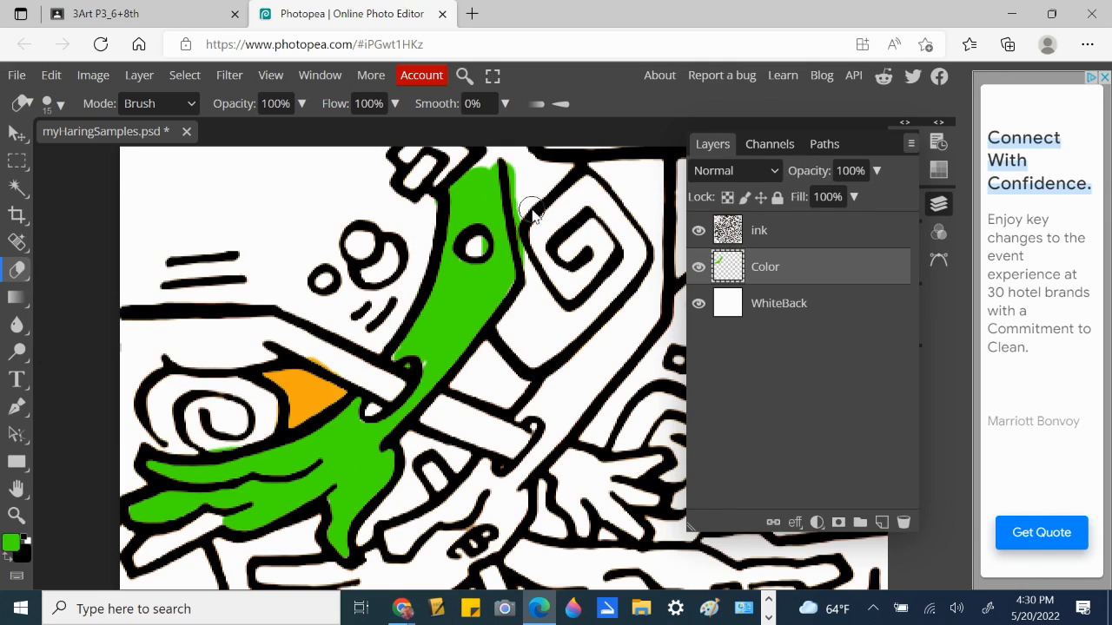
mouse_move(525, 169)
left_mouse_down()
mouse_move(517, 234)
mouse_move(542, 298)
left_mouse_up()
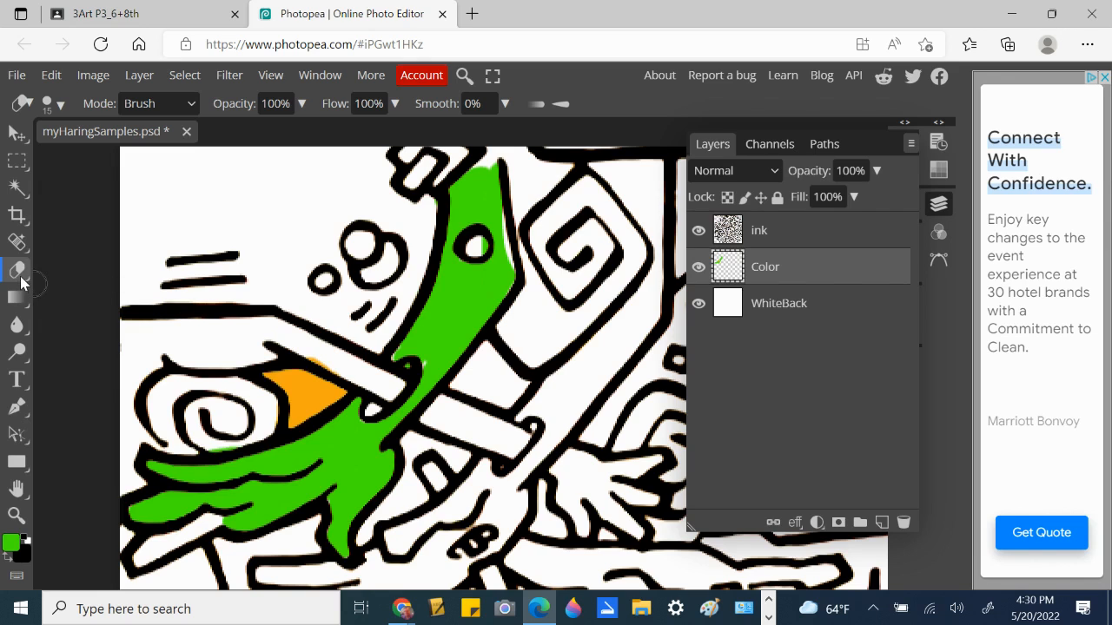
- Brush green into a small gap at the green shape's edge, then fit the image to the window
right_click(21, 275)
left_click(51, 271)
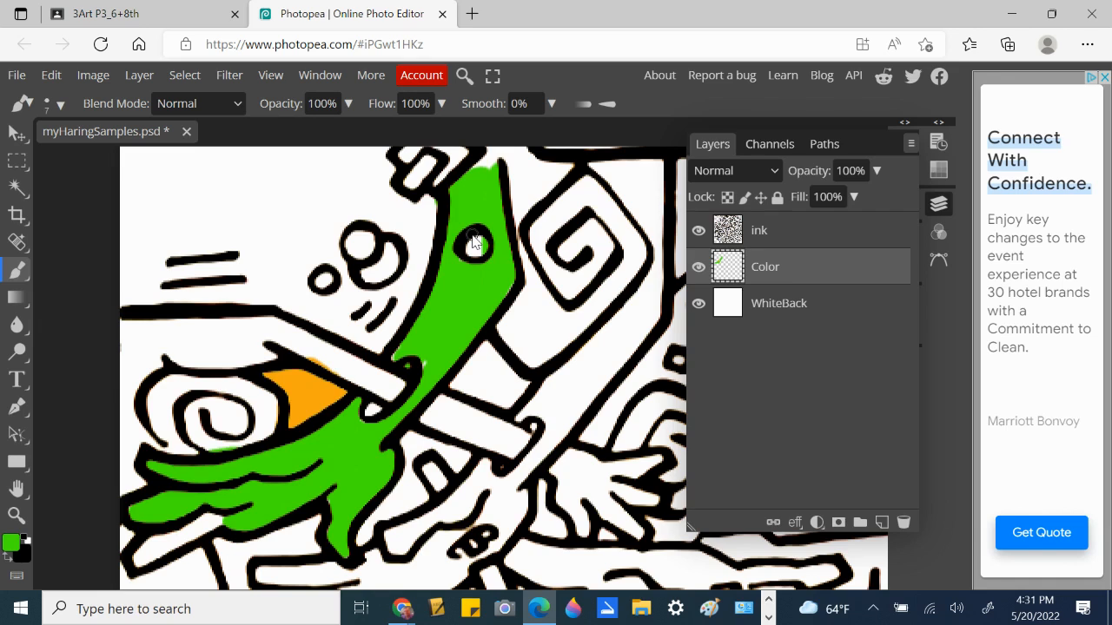
left_click(512, 293)
key("ctrl+0")
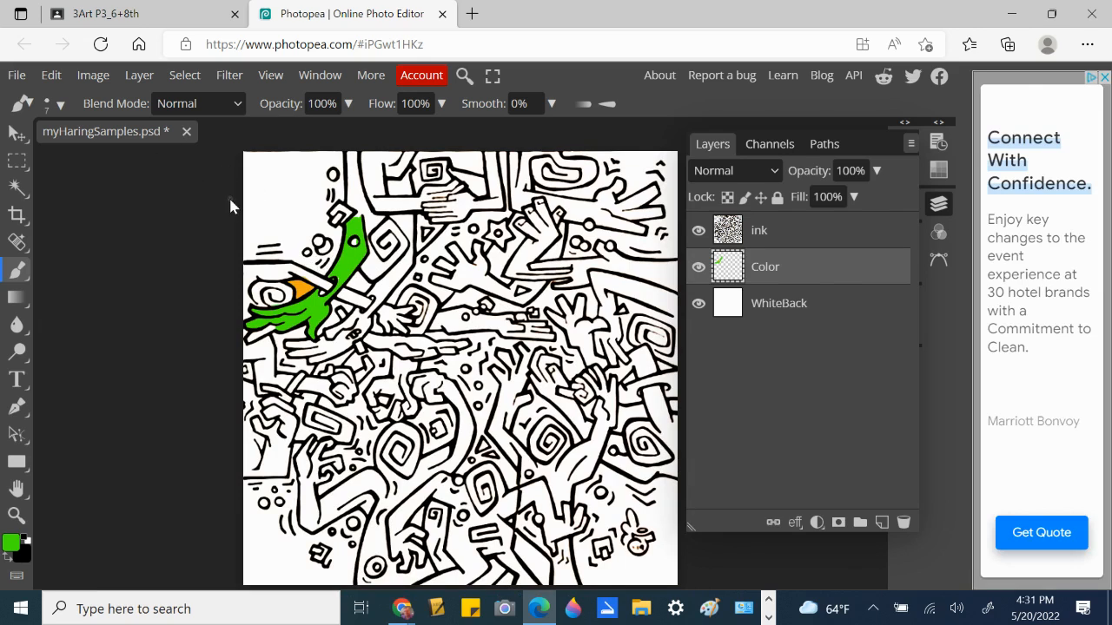
- Save as PSD, appending an underscore, the student's name and _p1 to the myHaringSamples file name
left_click(16, 79)
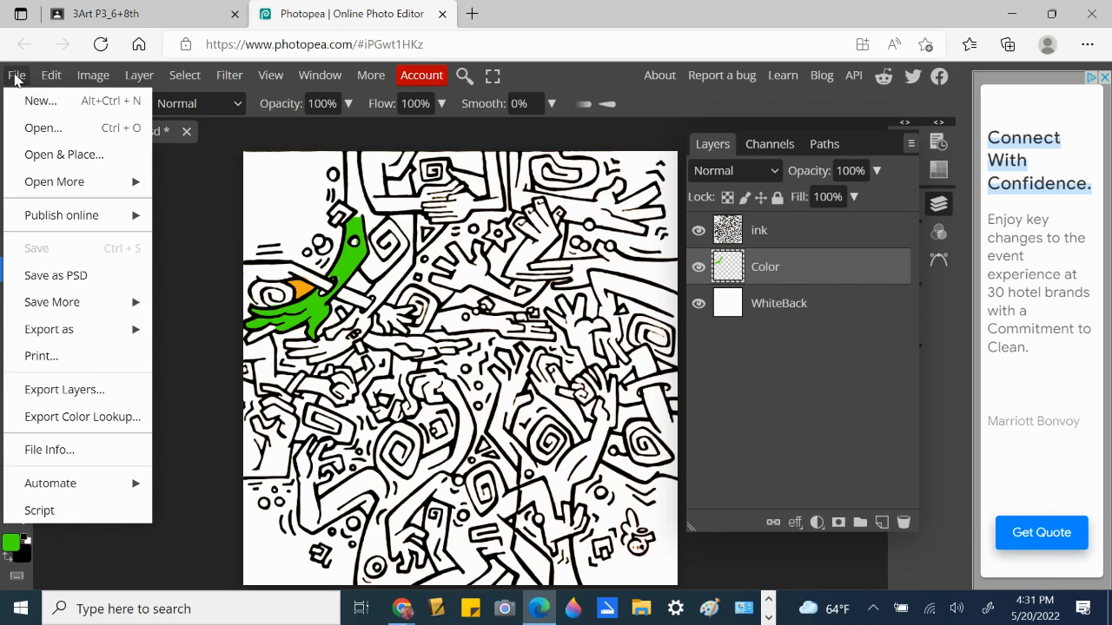
left_click(84, 277)
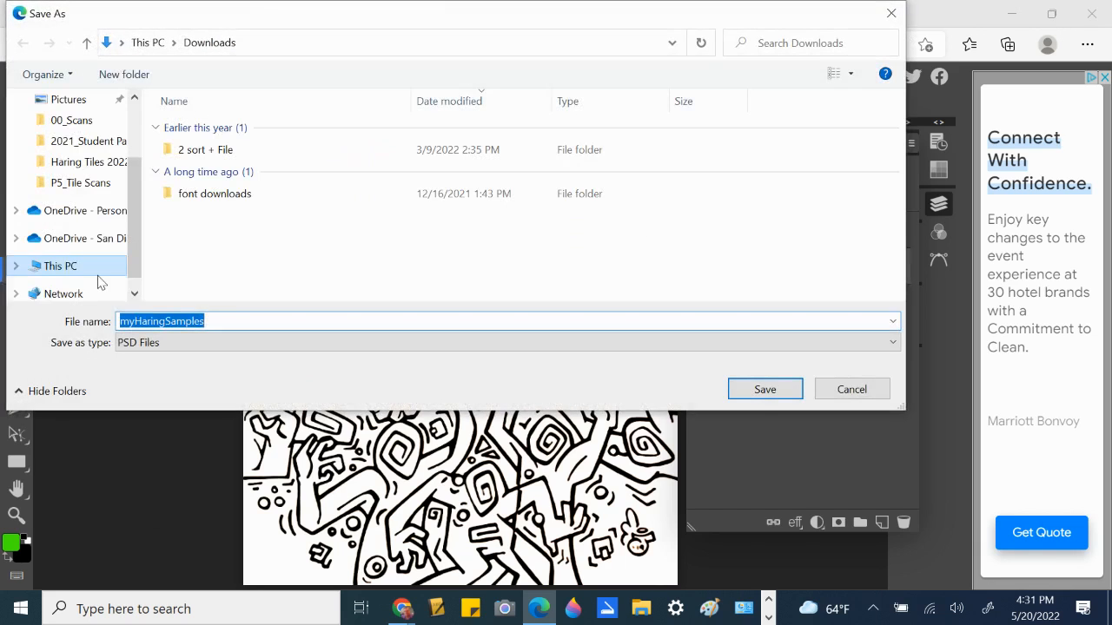
left_click(208, 320)
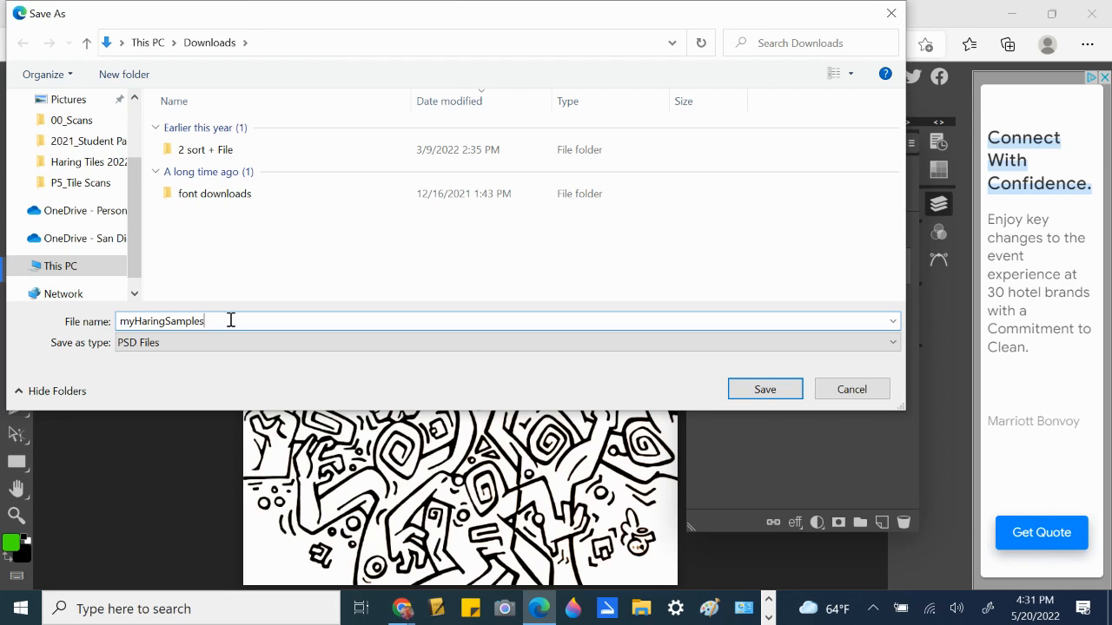
type("_p1")
- Save the renamed PSD to the Desktop
scroll(143, 159, "up", 2)
scroll(144, 159, "up", 1)
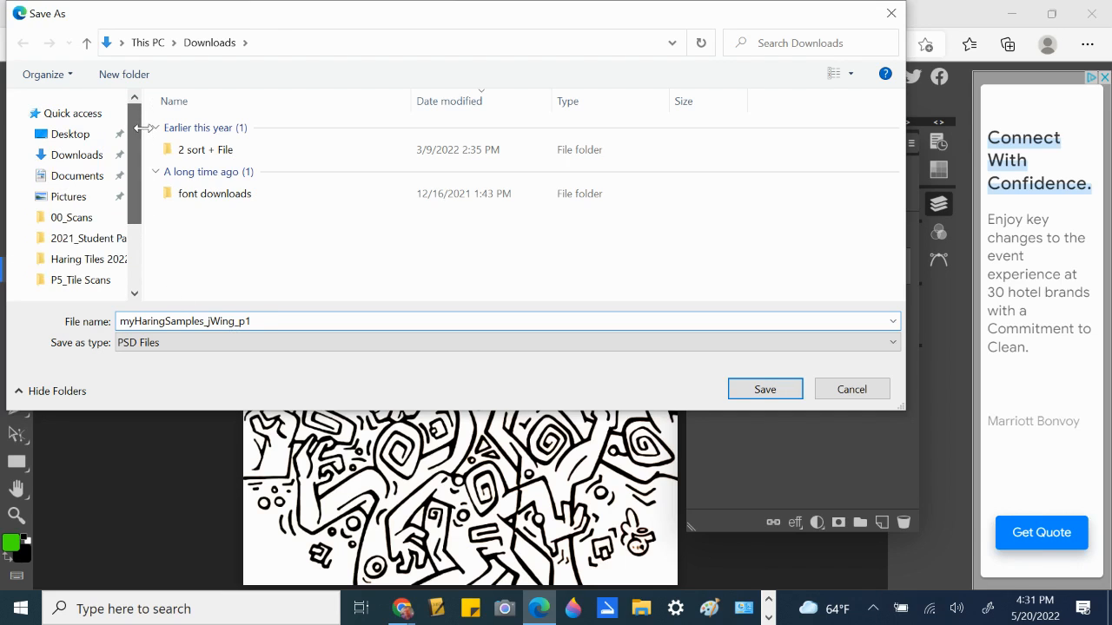
left_click(69, 136)
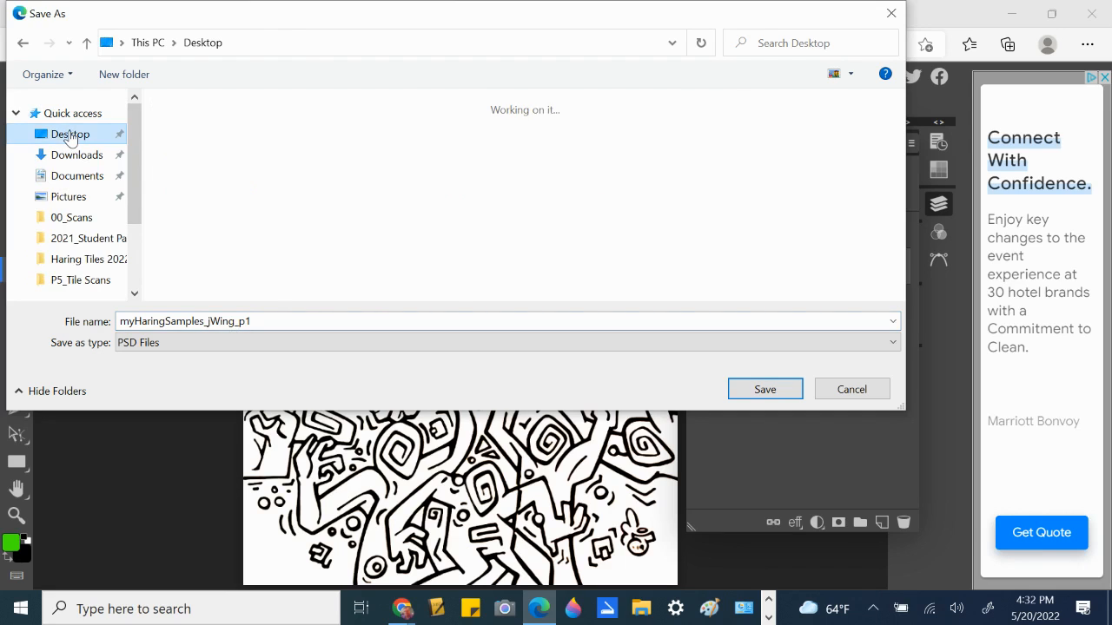
left_click(756, 390)
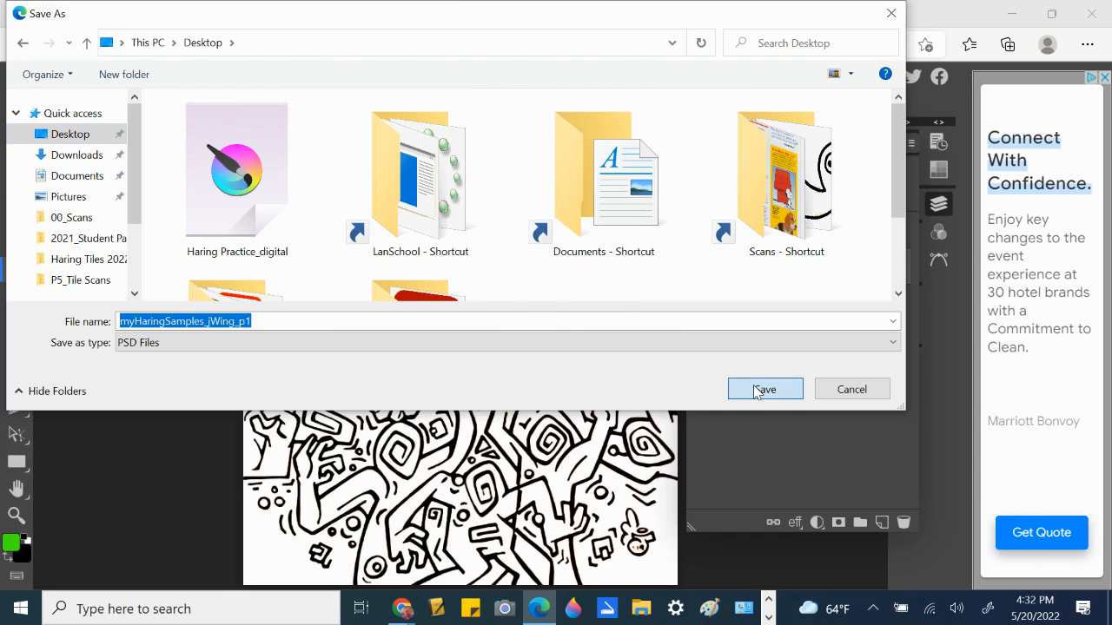